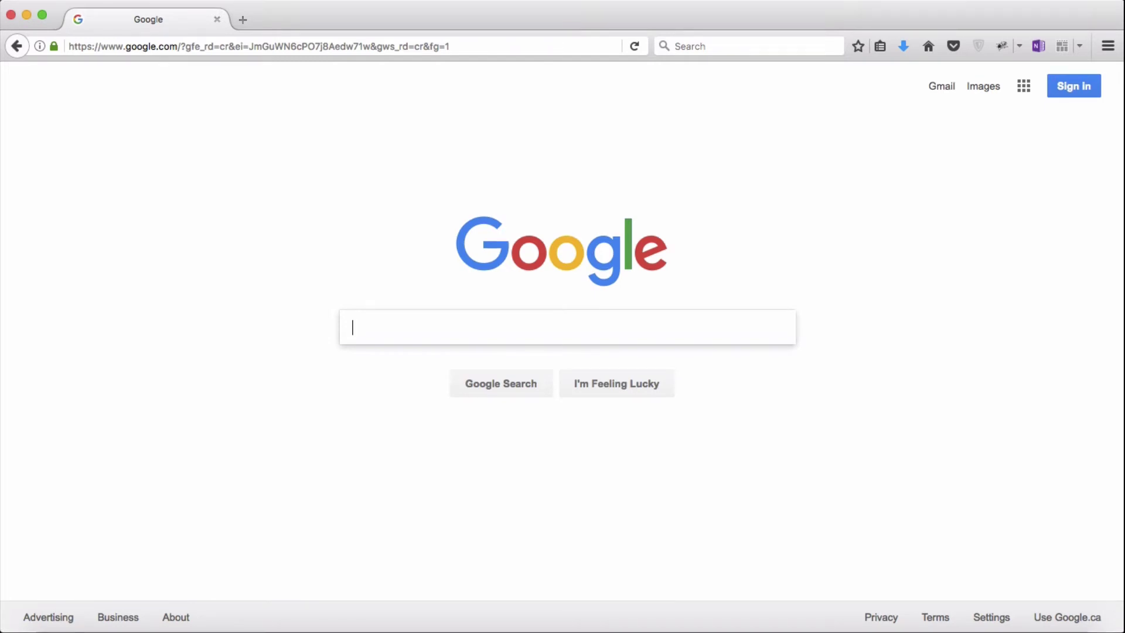
Load business.facebook.com in Firefox from the 'busines' address-bar suggestion
left_click(499, 48)
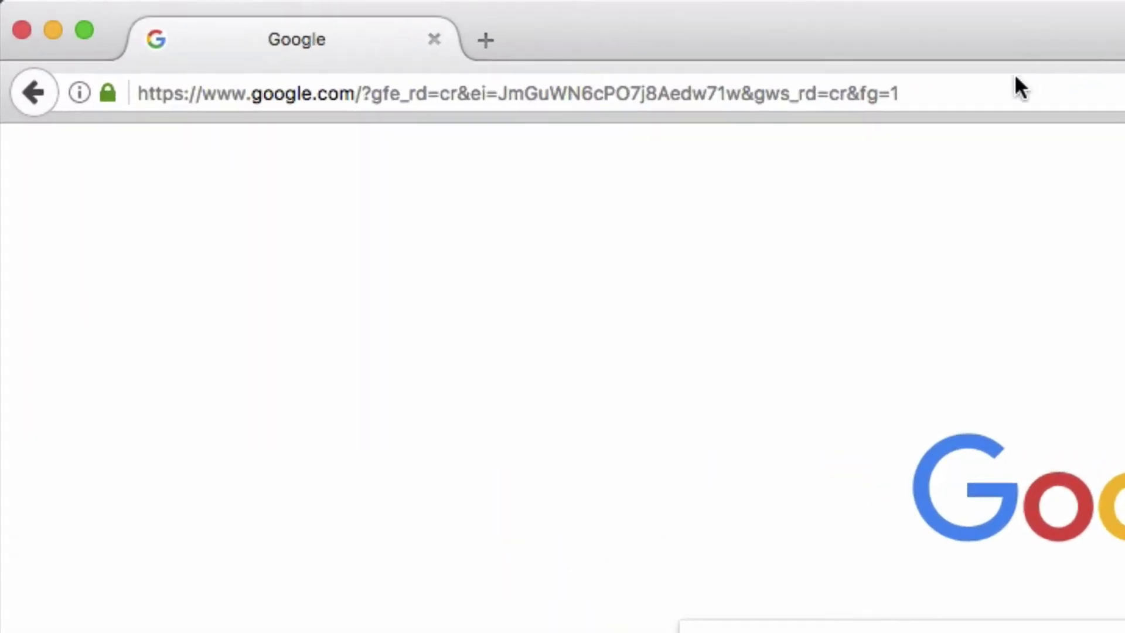
type("busines")
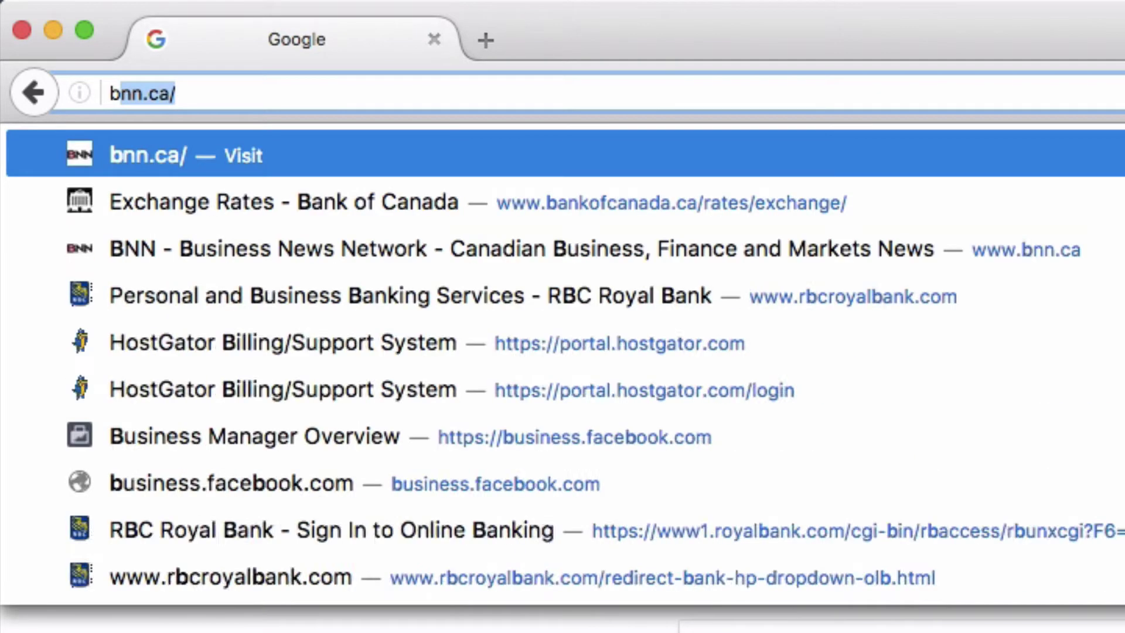
key("Escape")
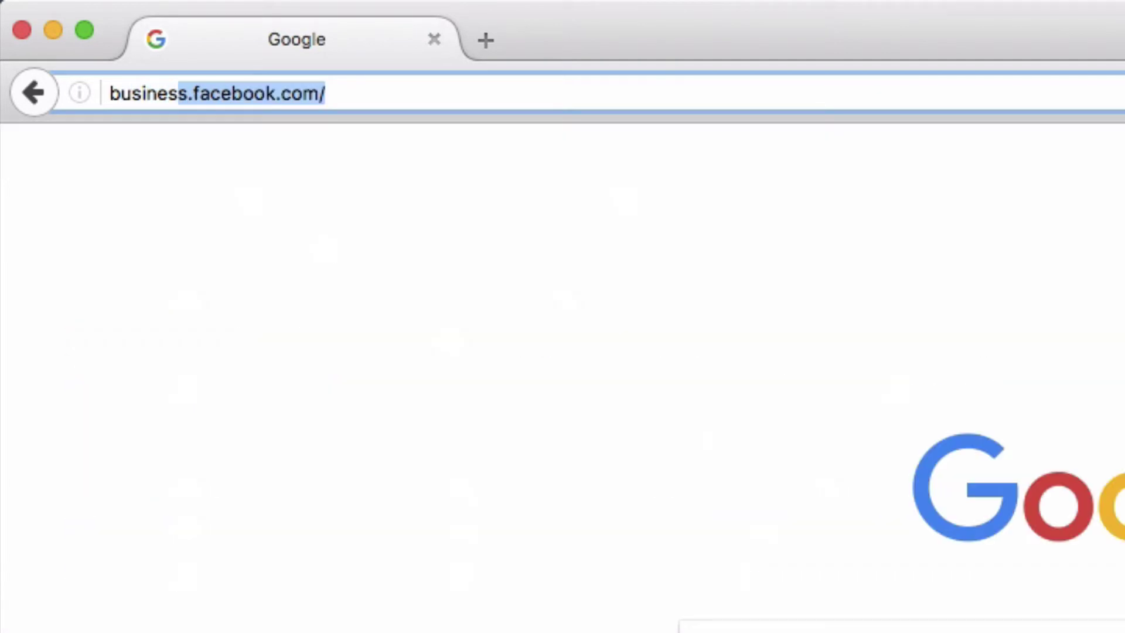
key("Return")
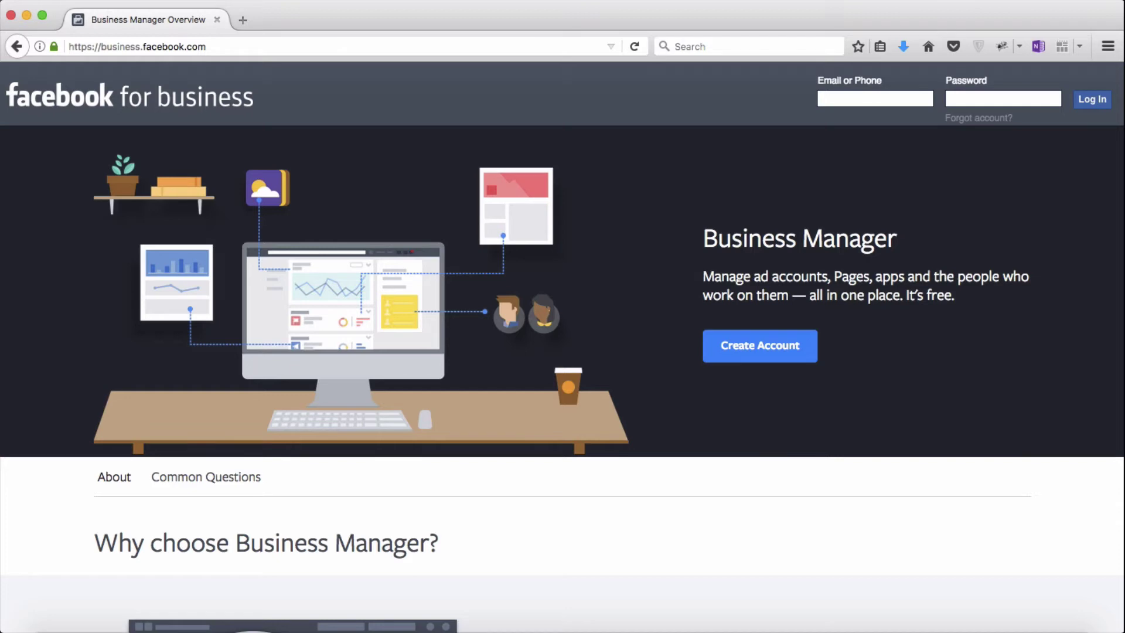
Scroll through the Business Manager benefits sections on the overview page and back up
scroll(1022, 549, "down", 5)
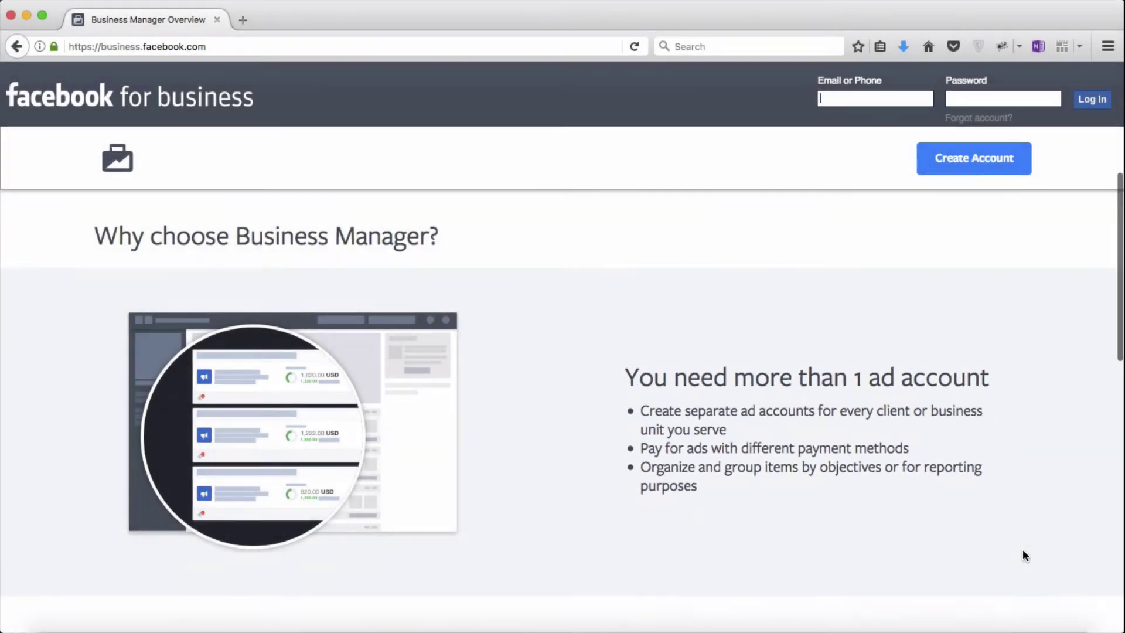
scroll(1021, 550, "down", 5)
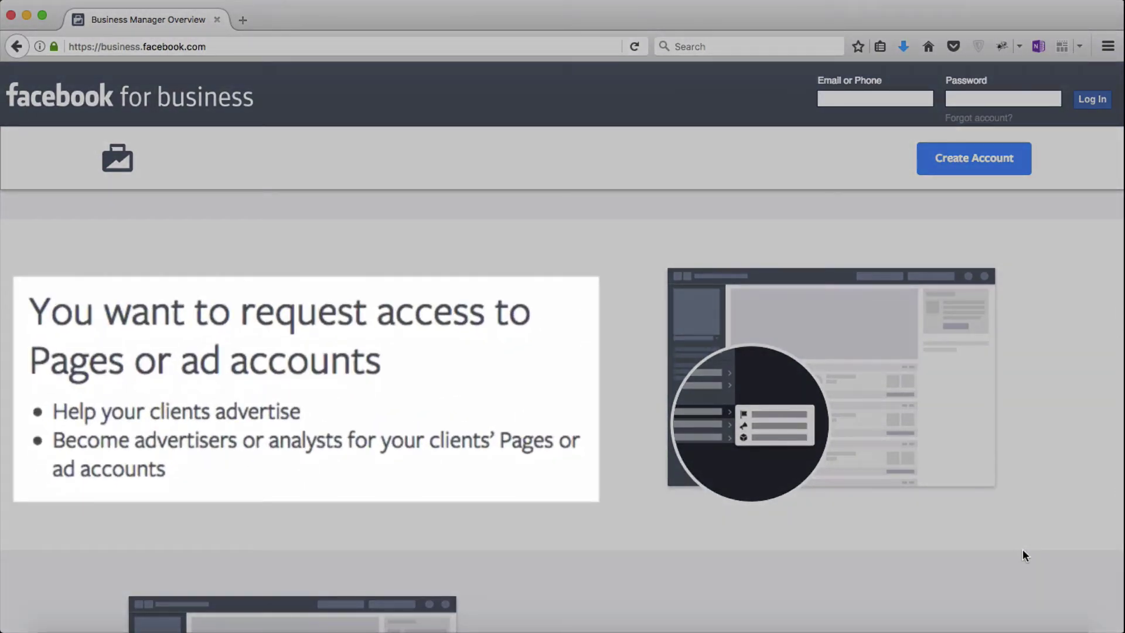
scroll(1021, 549, "down", 1)
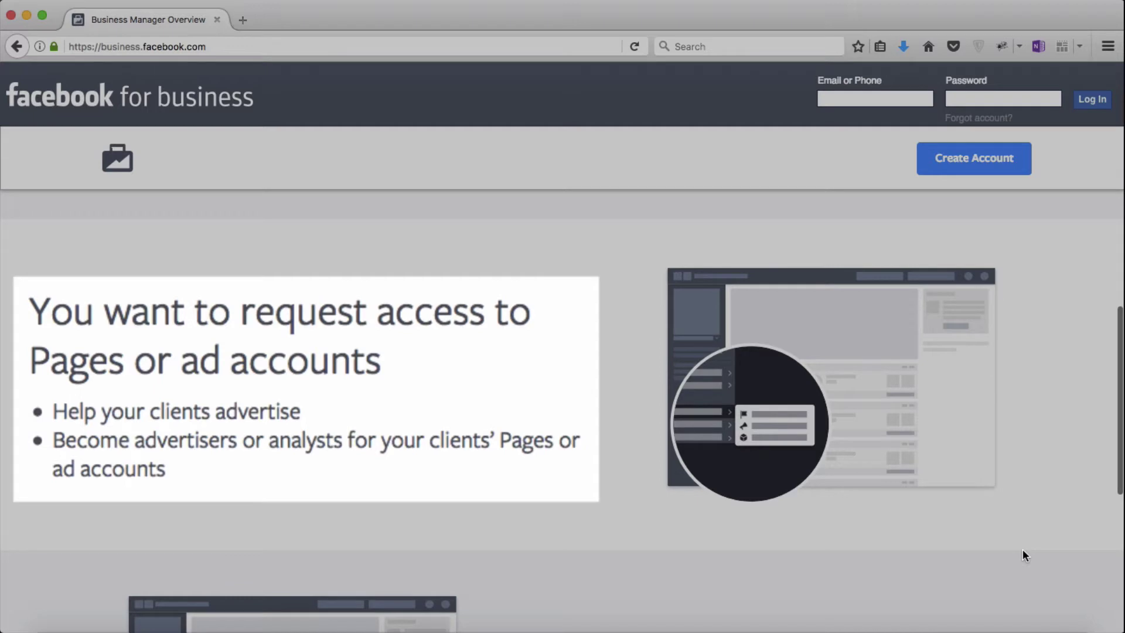
scroll(1022, 550, "down", 5)
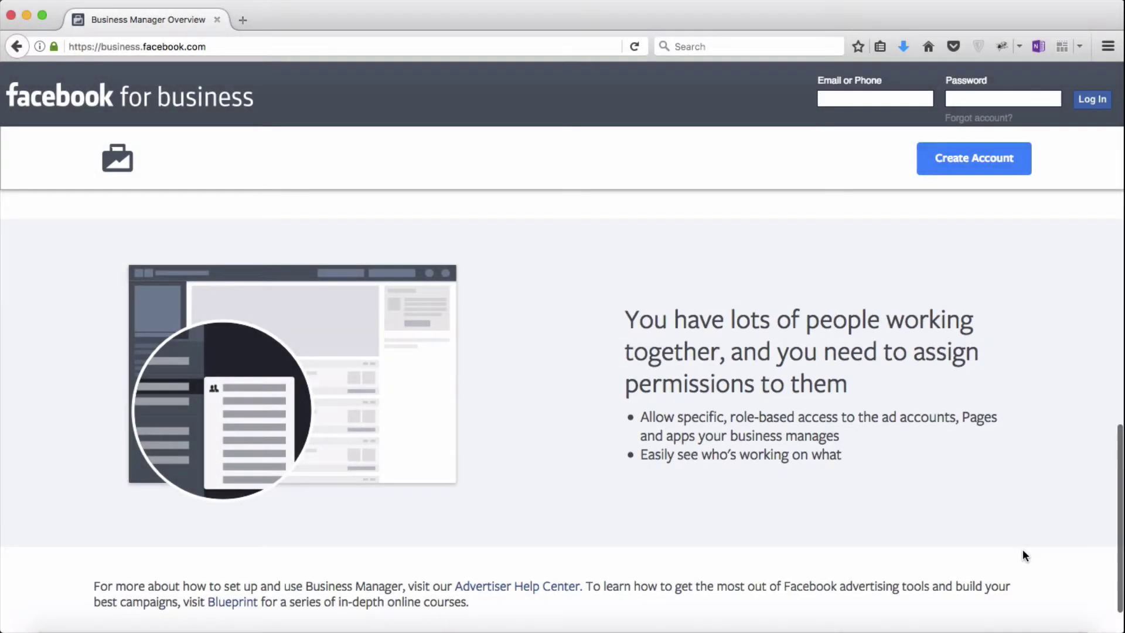
scroll(1022, 550, "up", 8)
scroll(1022, 550, "up", 5)
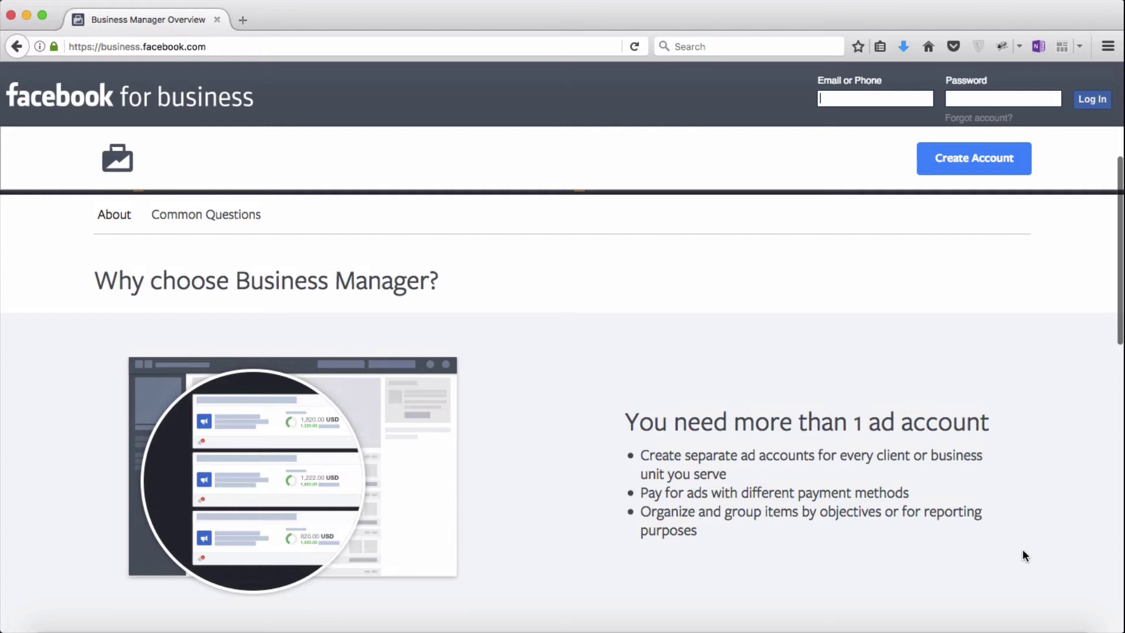
Show Common Questions, expanding and collapsing the answer about already having an ad account
left_click(225, 226)
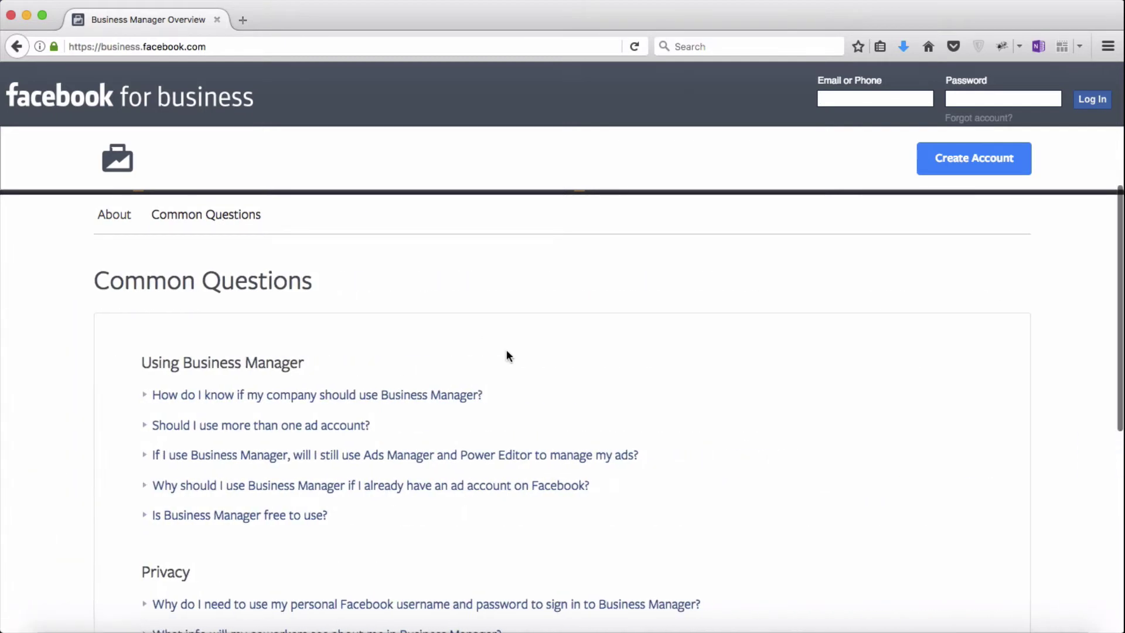
scroll(506, 352, "down", 2)
left_click(144, 419)
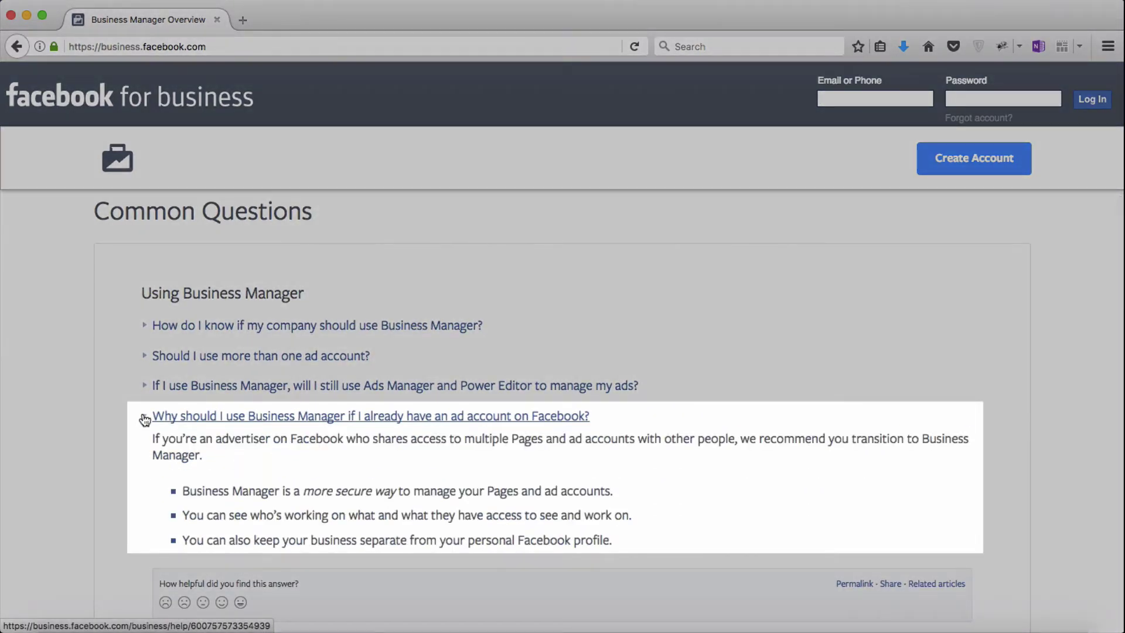
left_click(145, 420)
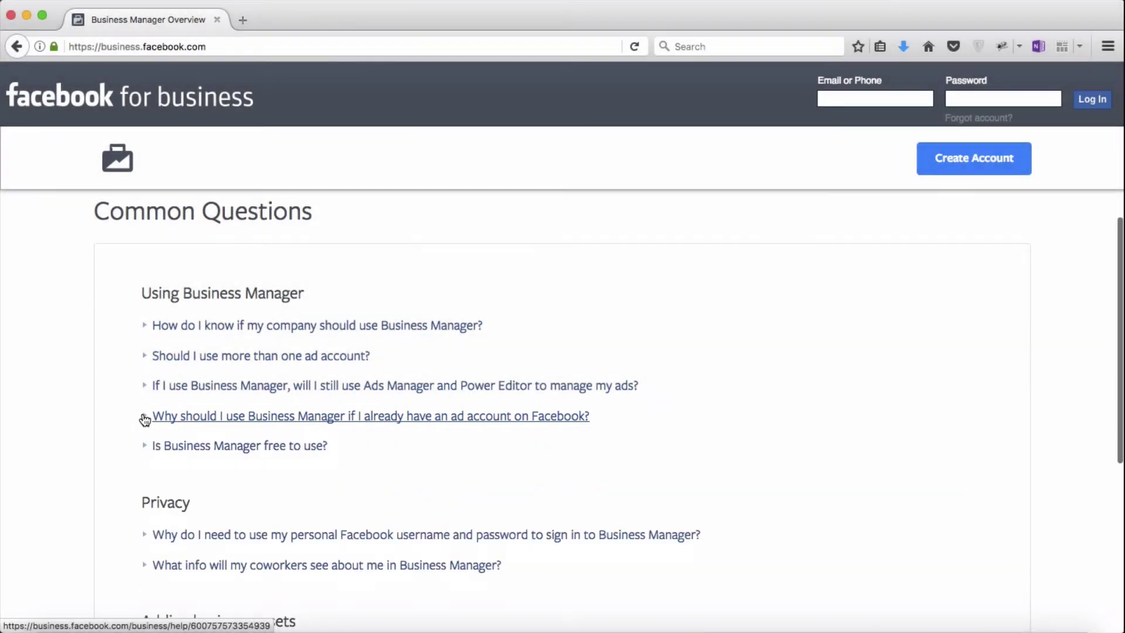
scroll(886, 460, "down", 4)
scroll(887, 456, "up", 10)
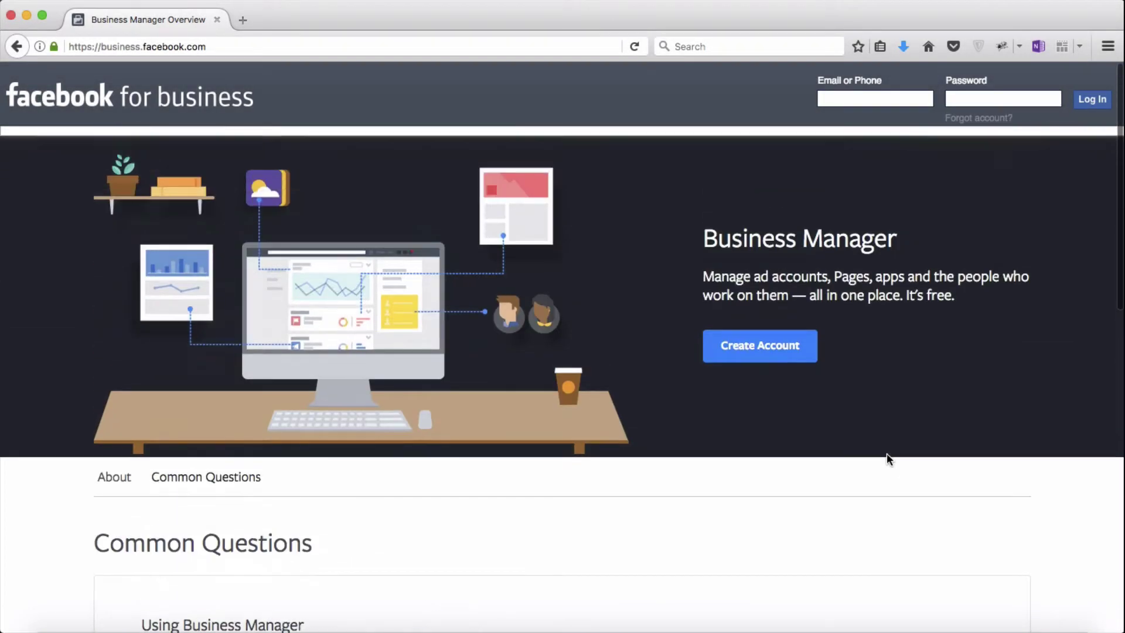
Log into Facebook with saved credentials, skip saving the login, and start a new Business Manager account
left_click(770, 354)
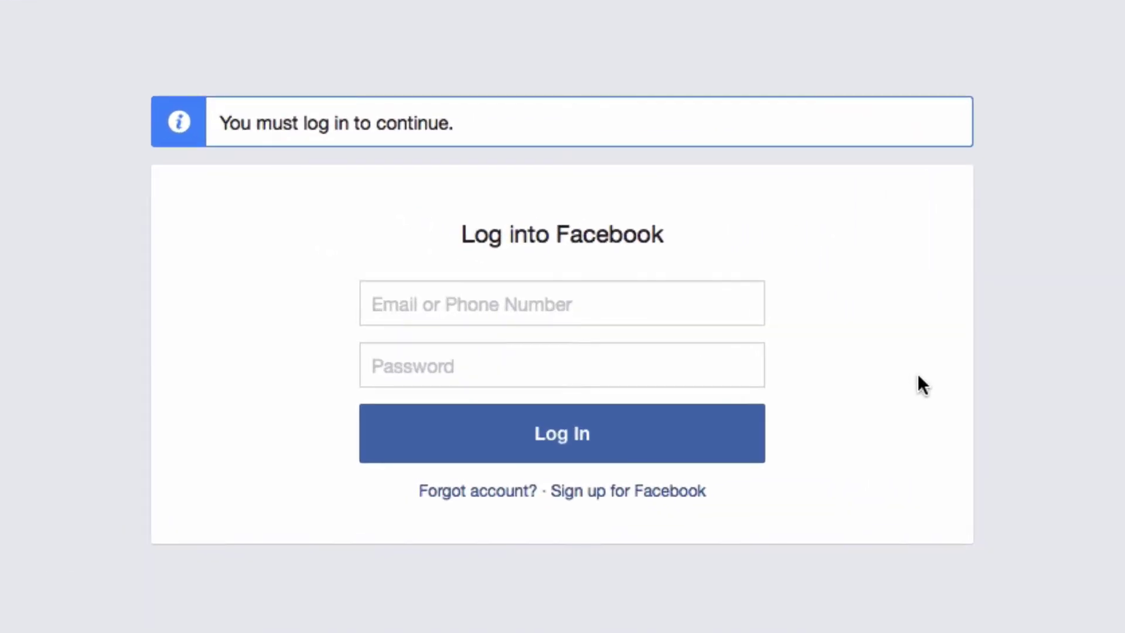
left_click(595, 306)
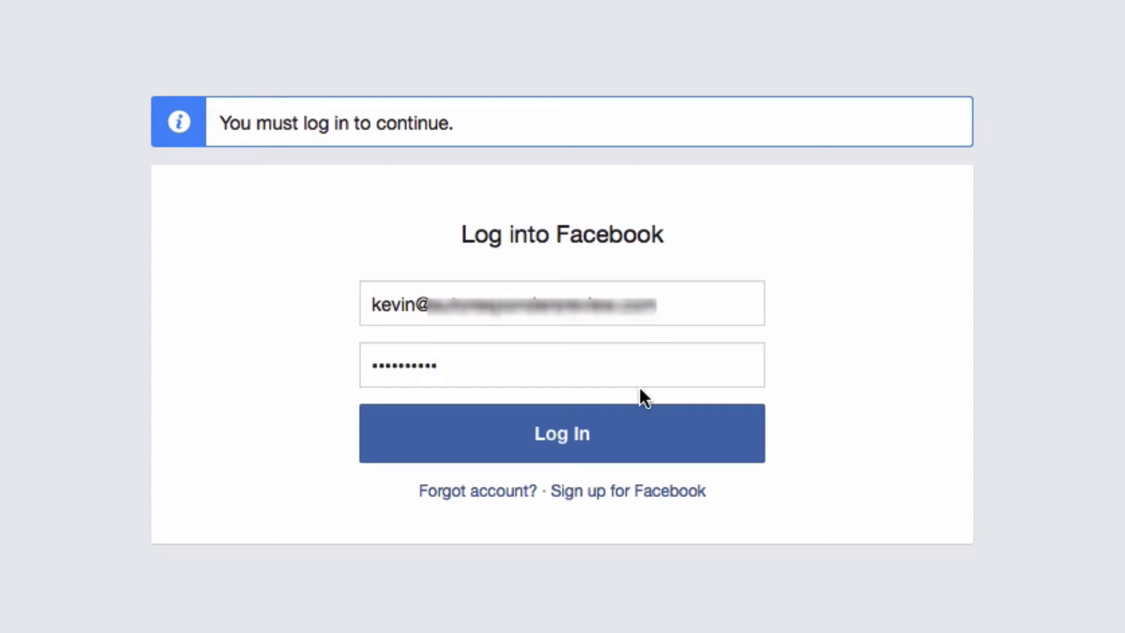
left_click(636, 434)
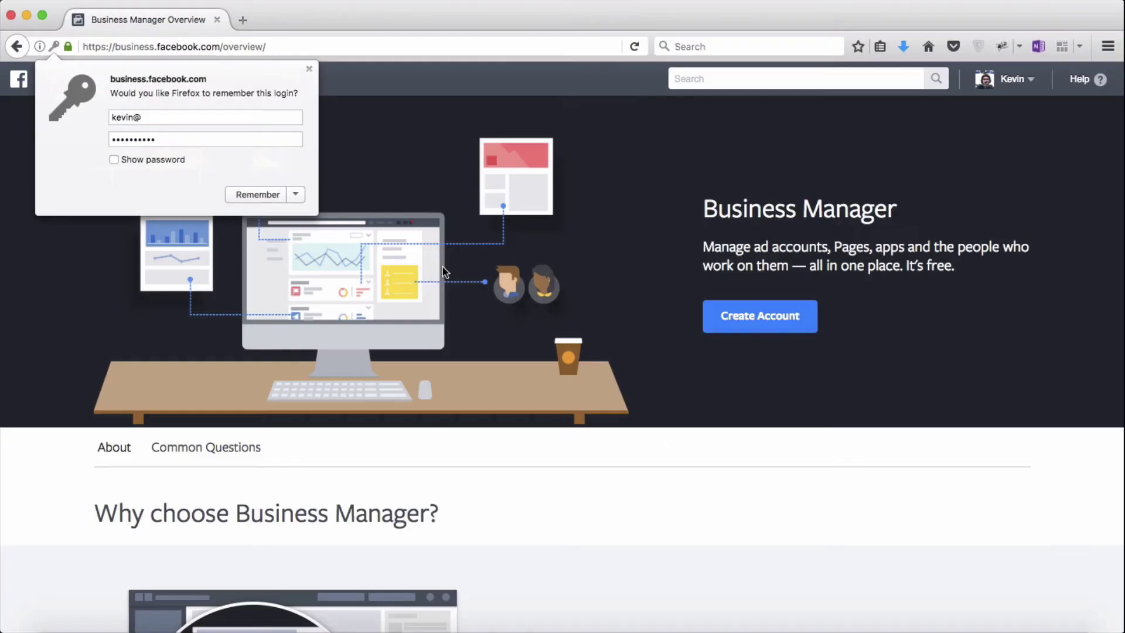
left_click(309, 69)
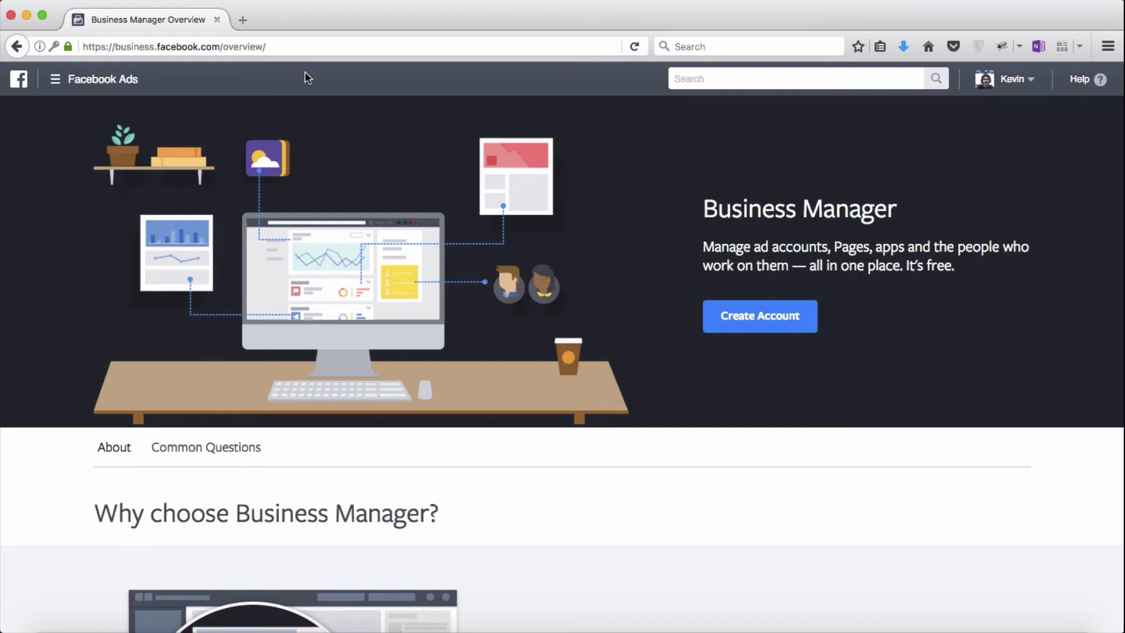
left_click(742, 321)
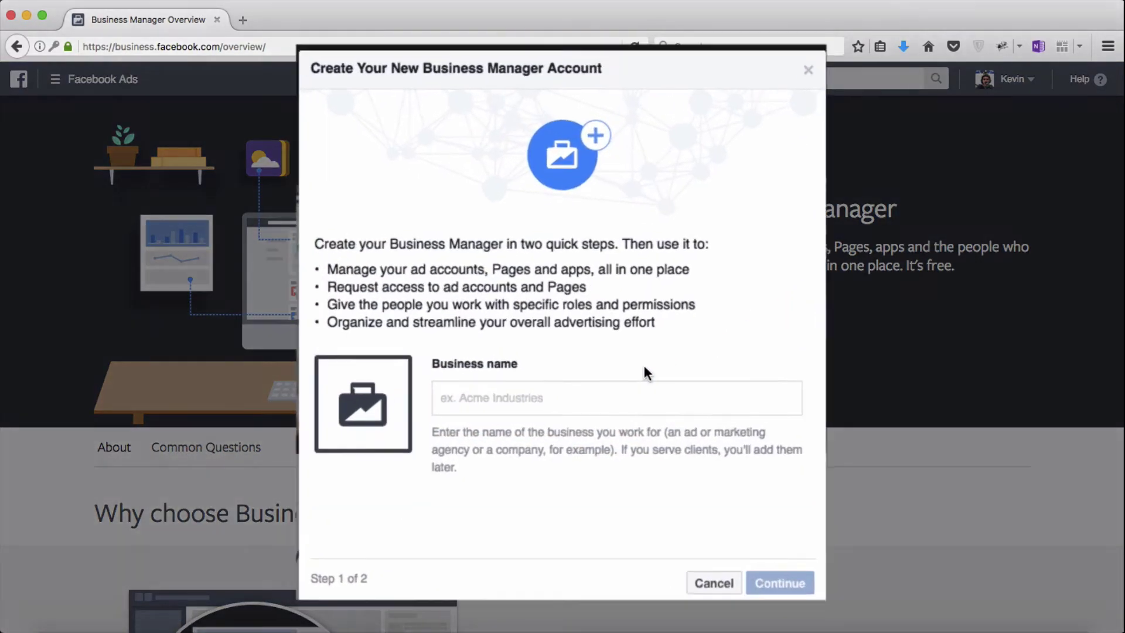
Enter business name 'Tru Lift Digital Marketing', preview the profile step, then back out and cancel
left_click(591, 390)
type("Tru L")
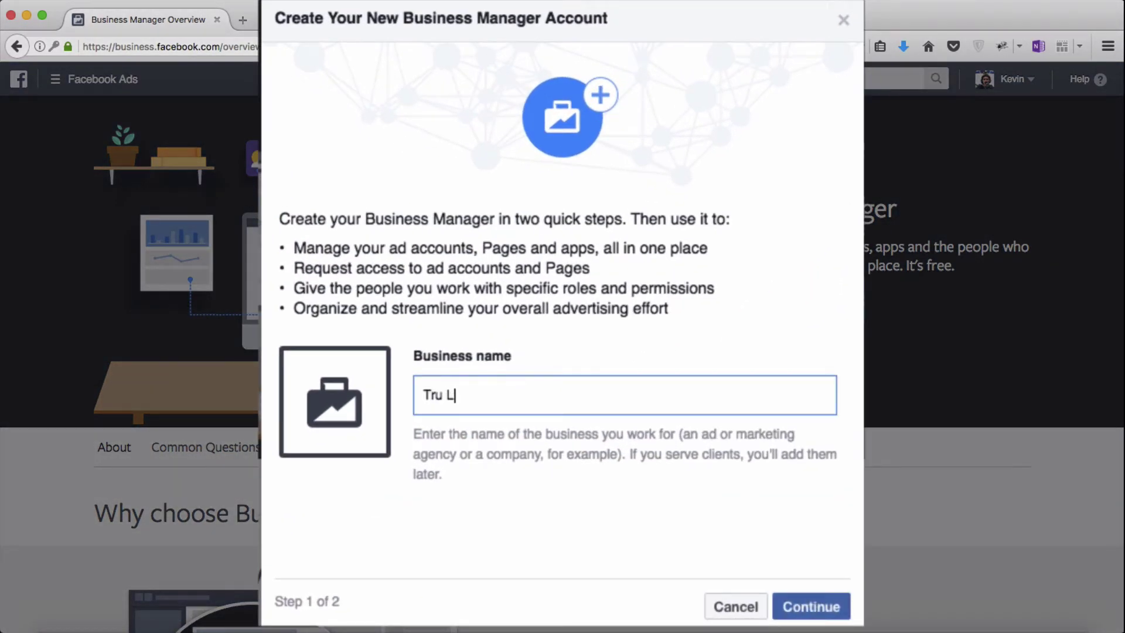
type("ift Digital Marketing")
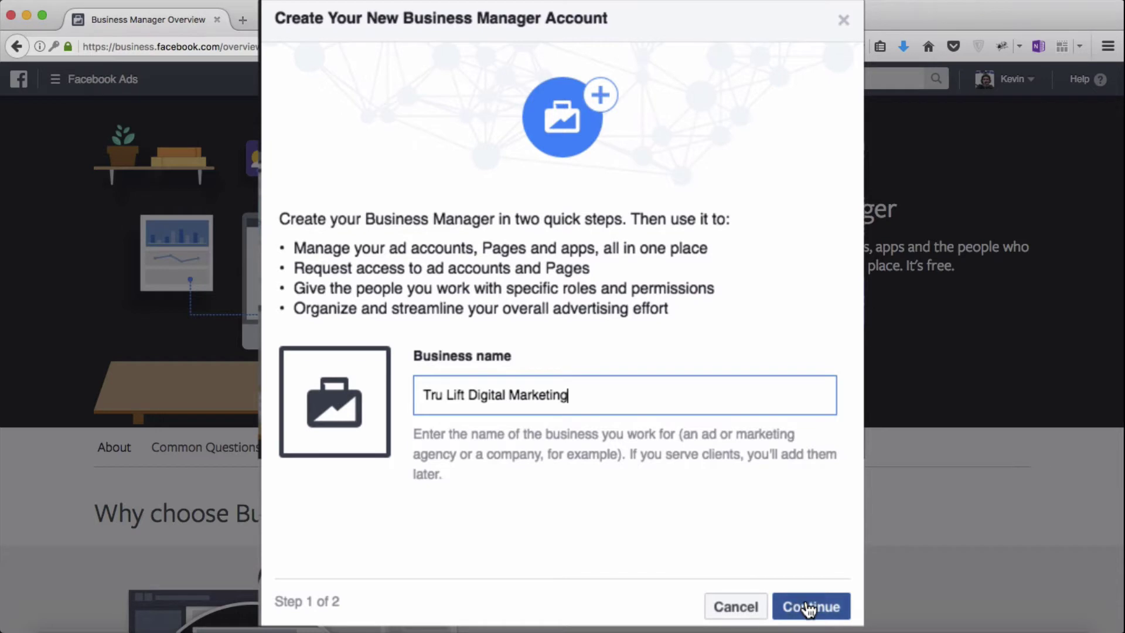
left_click(809, 608)
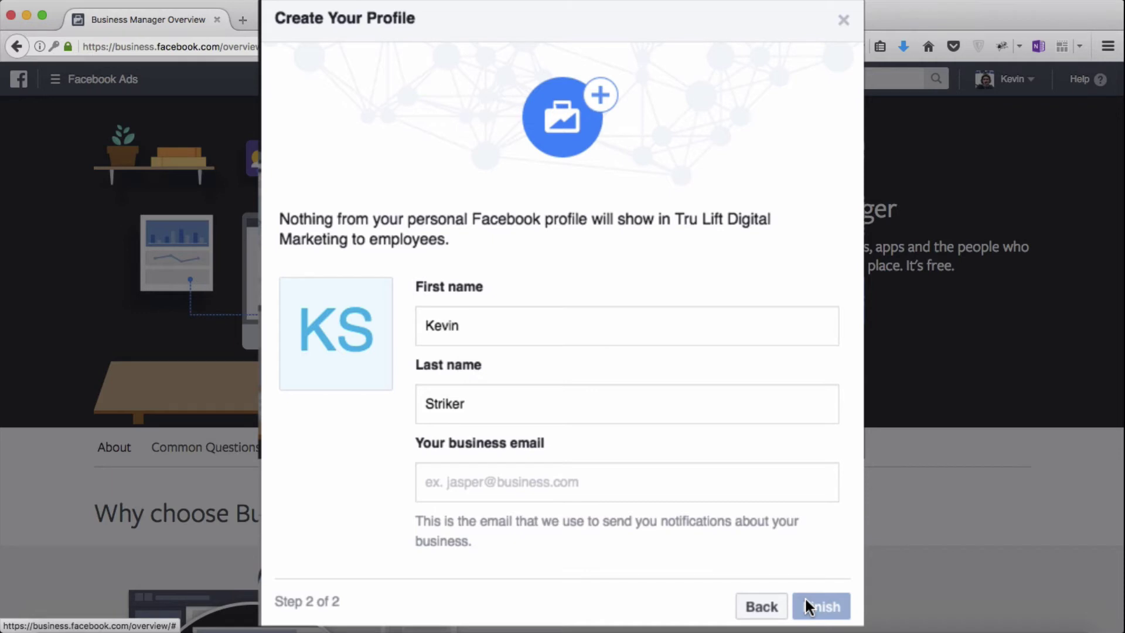
left_click(762, 607)
left_click(743, 607)
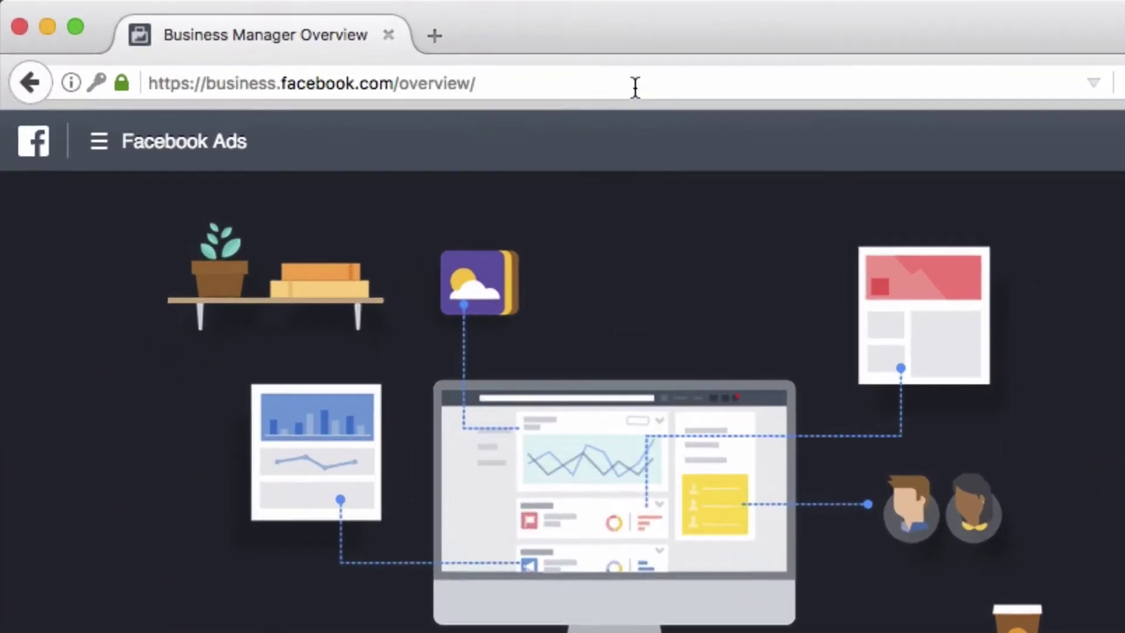
Go to facebook.com and switch to the AutorespondersReview Business Manager from the account menu
left_click(355, 47)
type("fac")
key("Return")
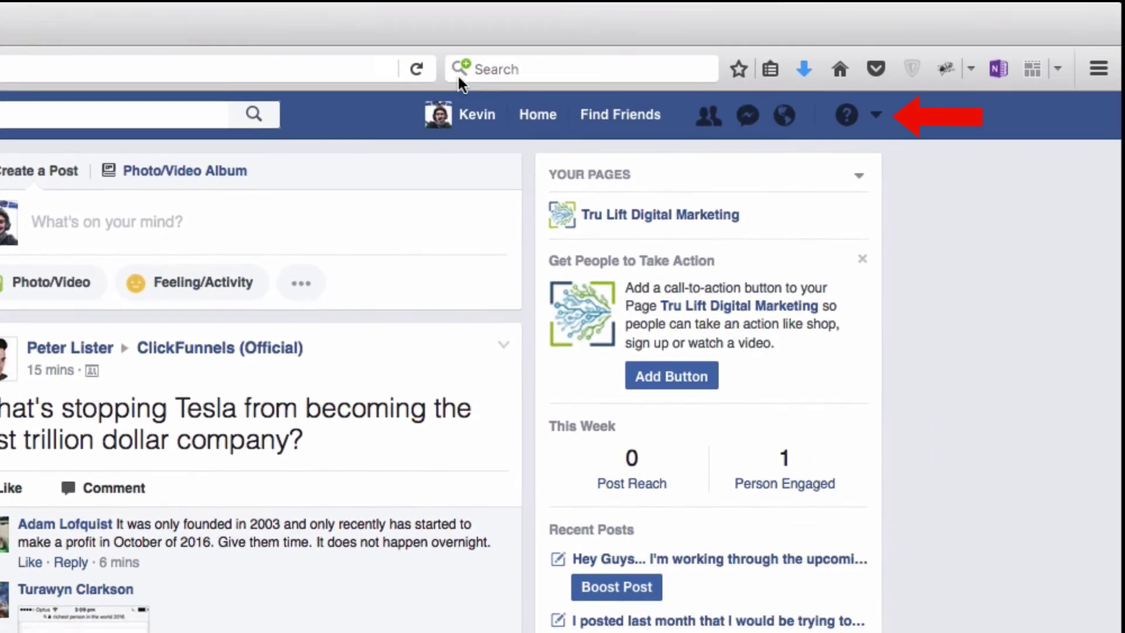
left_click(876, 117)
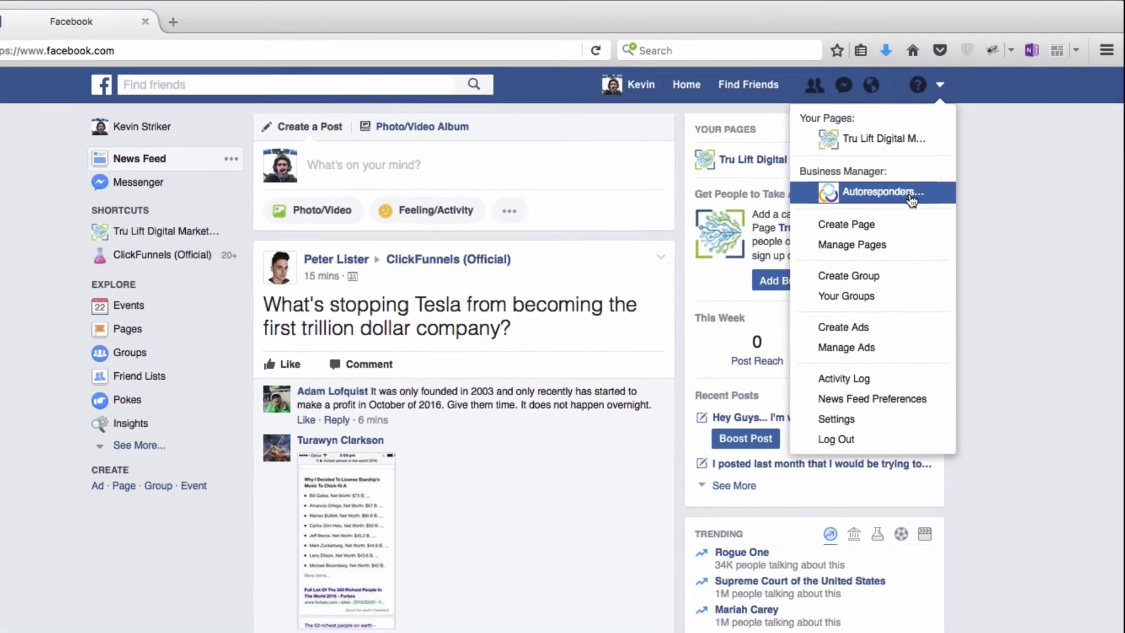
left_click(838, 269)
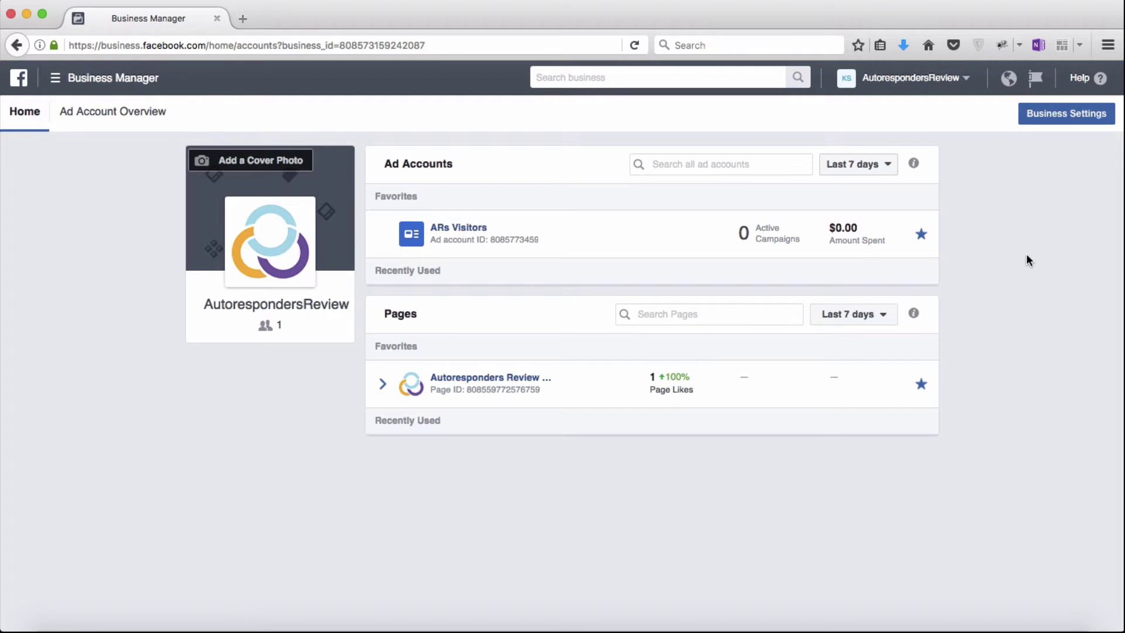
Open Business Settings and its Setup Guide, reviewing the Manage Settings options
left_click(1080, 122)
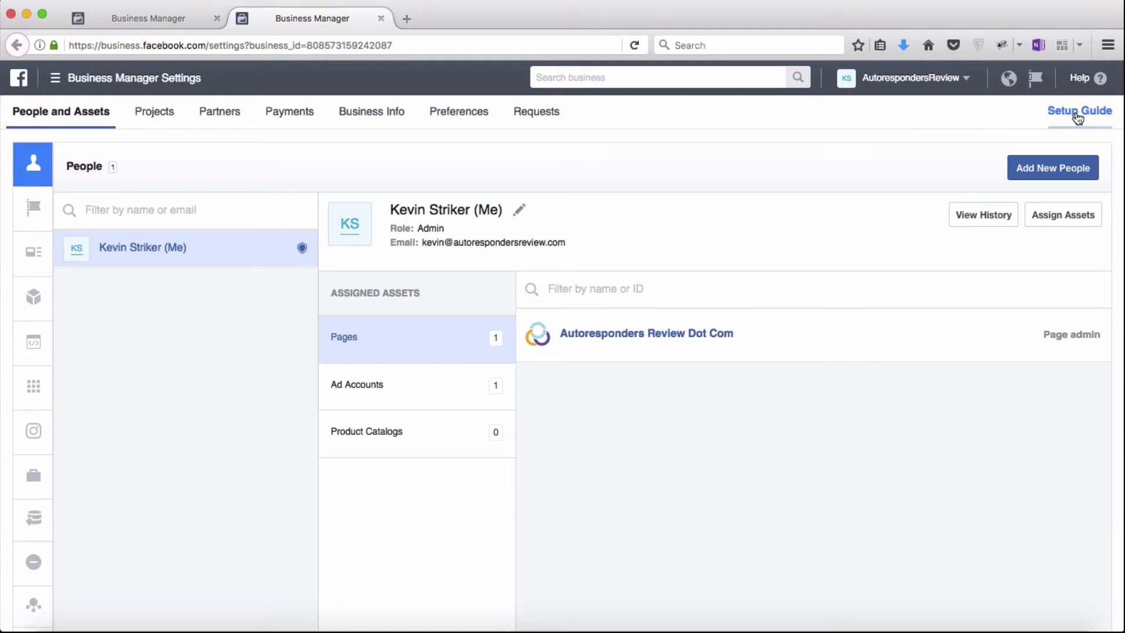
left_click(1077, 118)
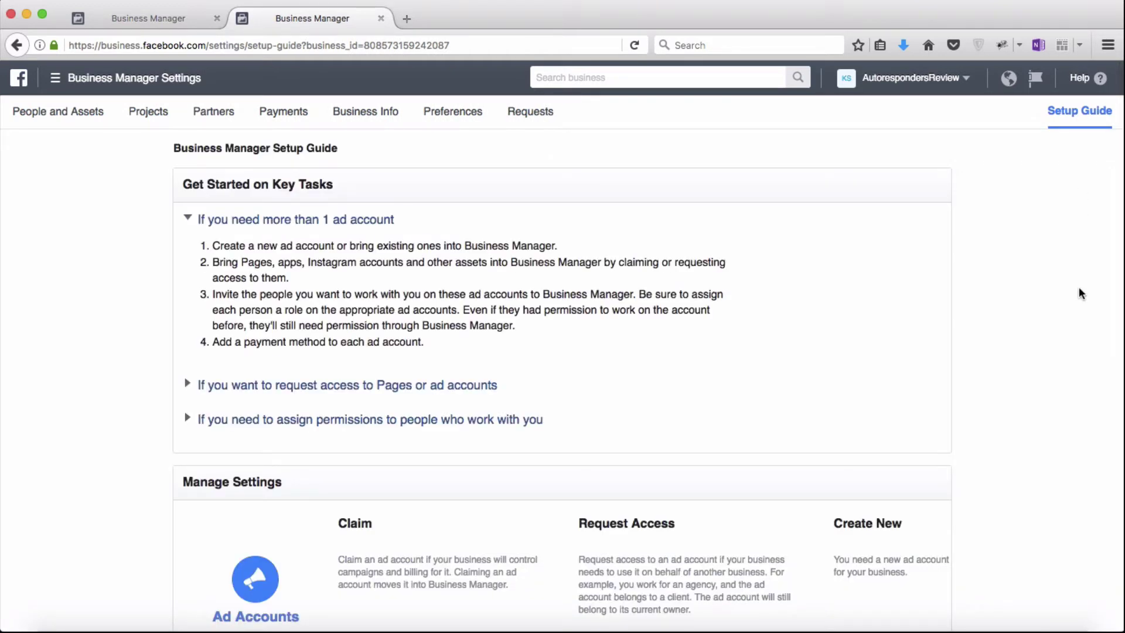
scroll(1079, 288, "down", 6)
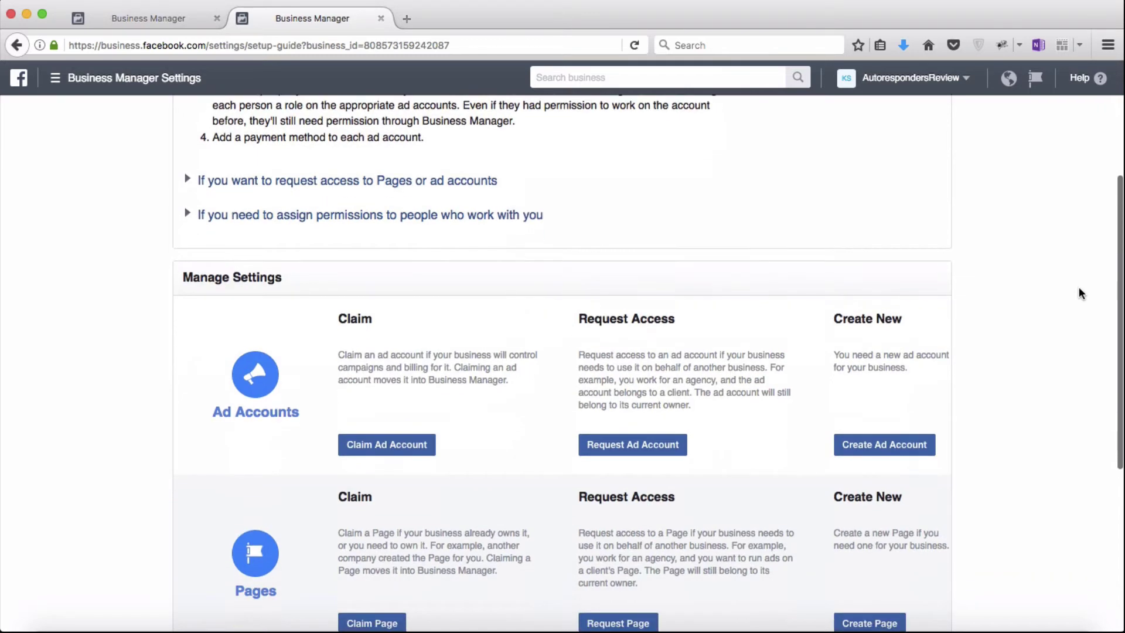
scroll(1079, 287, "down", 2)
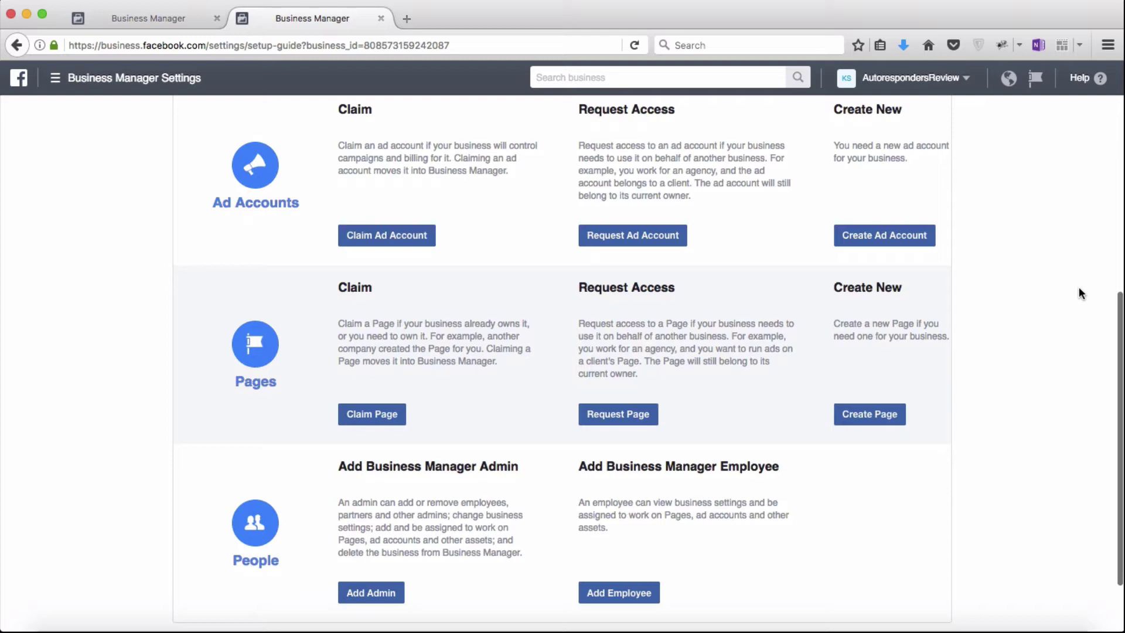
scroll(1078, 286, "up", 7)
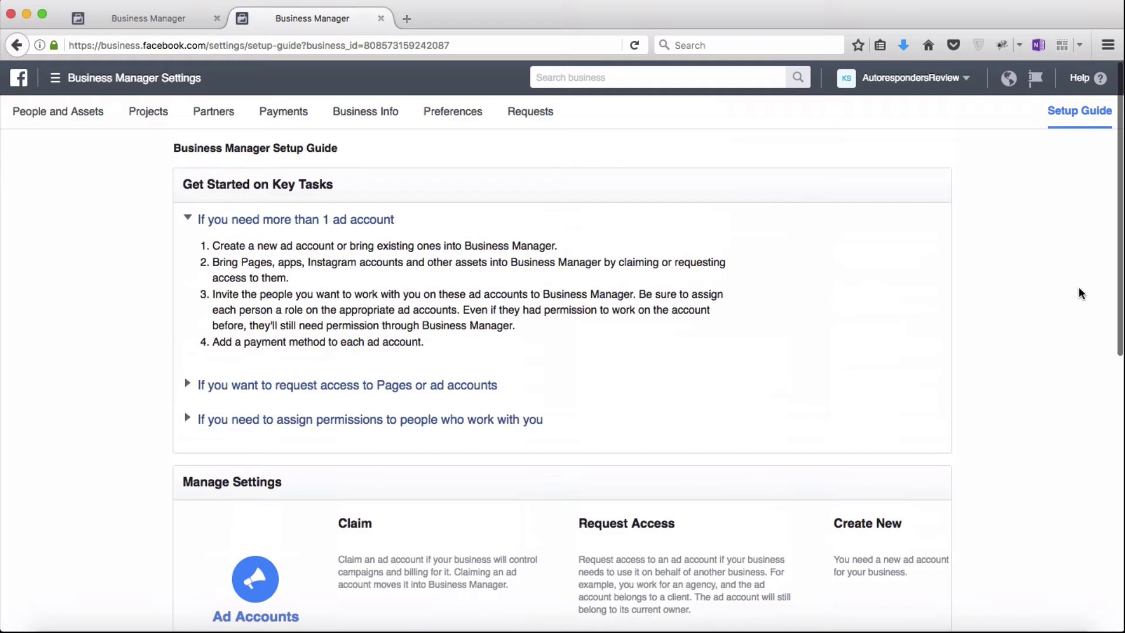
Return to People and view the admin's assigned ad accounts, product catalogs and pages
left_click(17, 45)
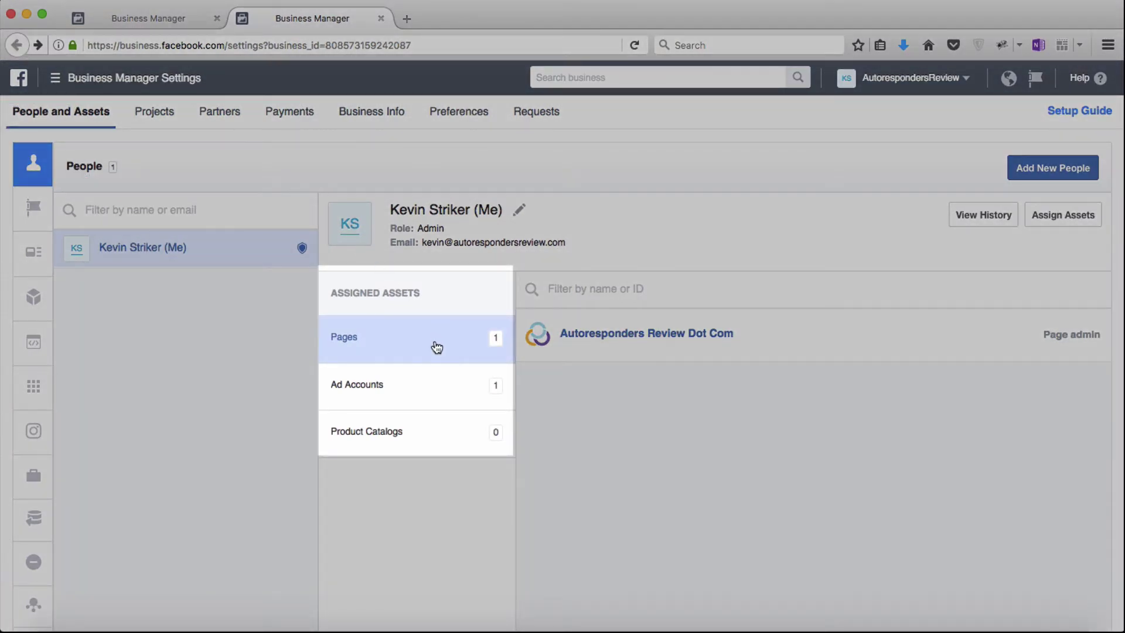
left_click(437, 387)
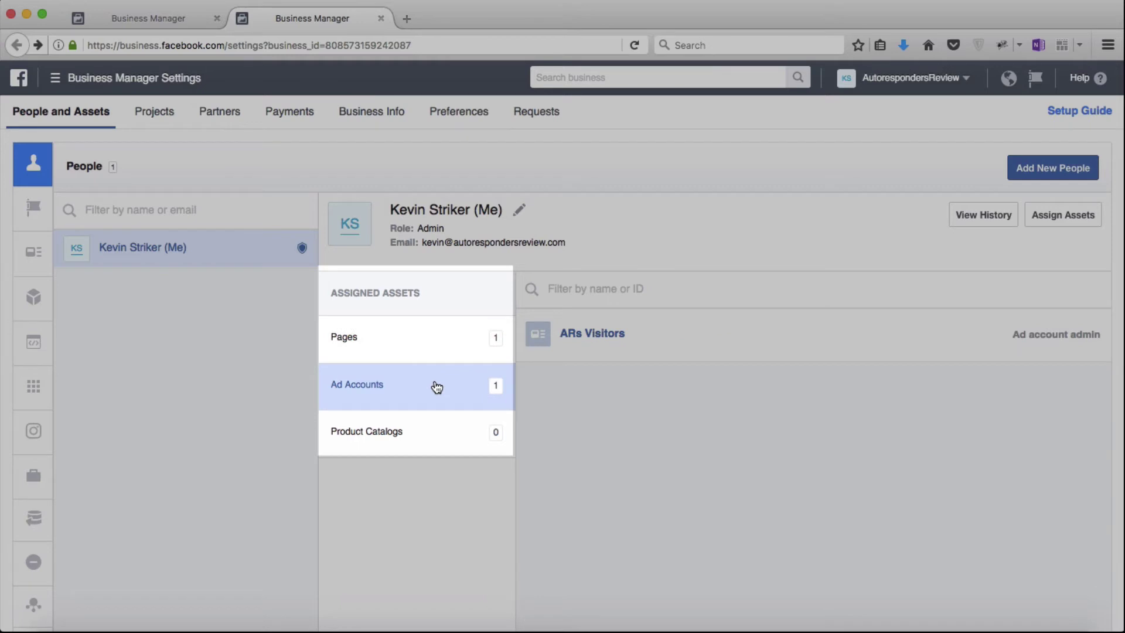
left_click(439, 430)
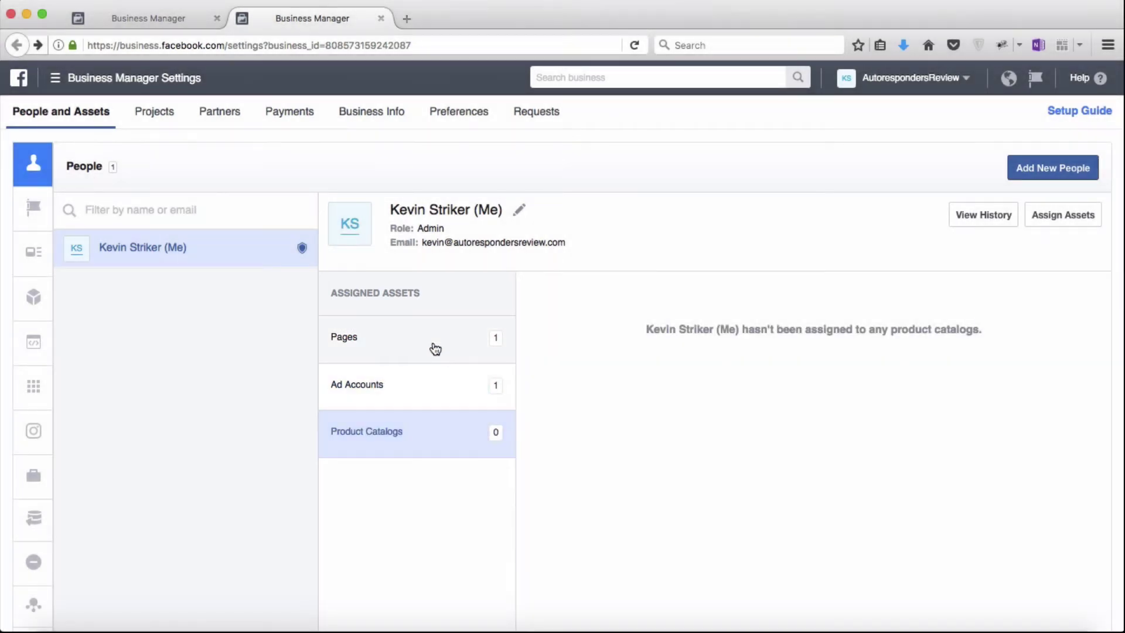
left_click(435, 347)
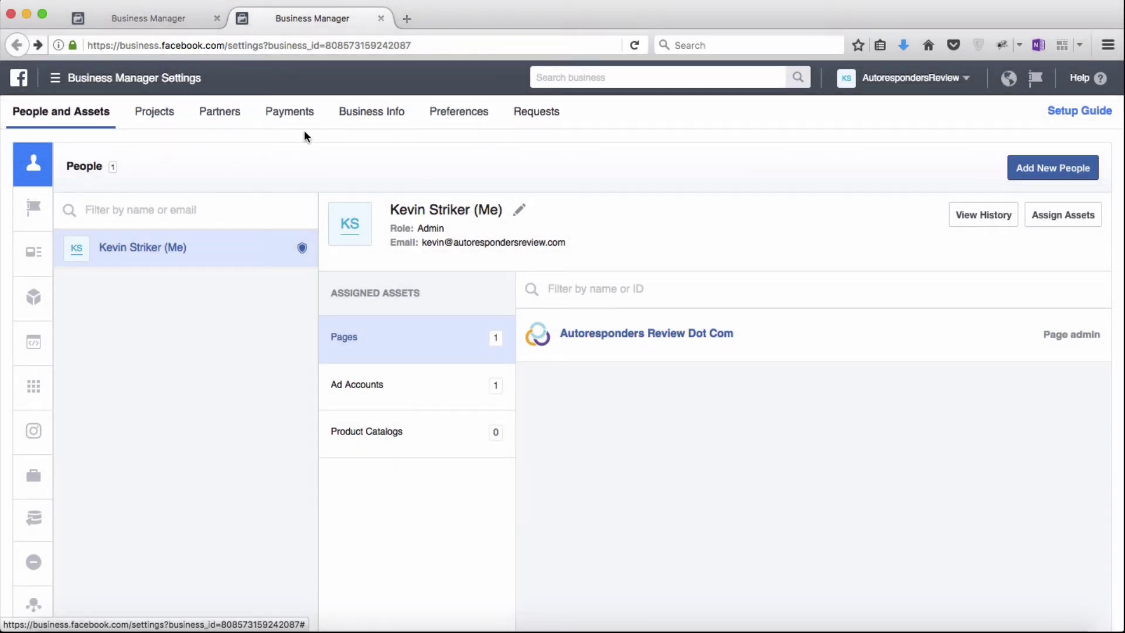
Open the Pages settings from the left sidebar, showing Autoresponders Review Dot Com
mouse_move(37, 167)
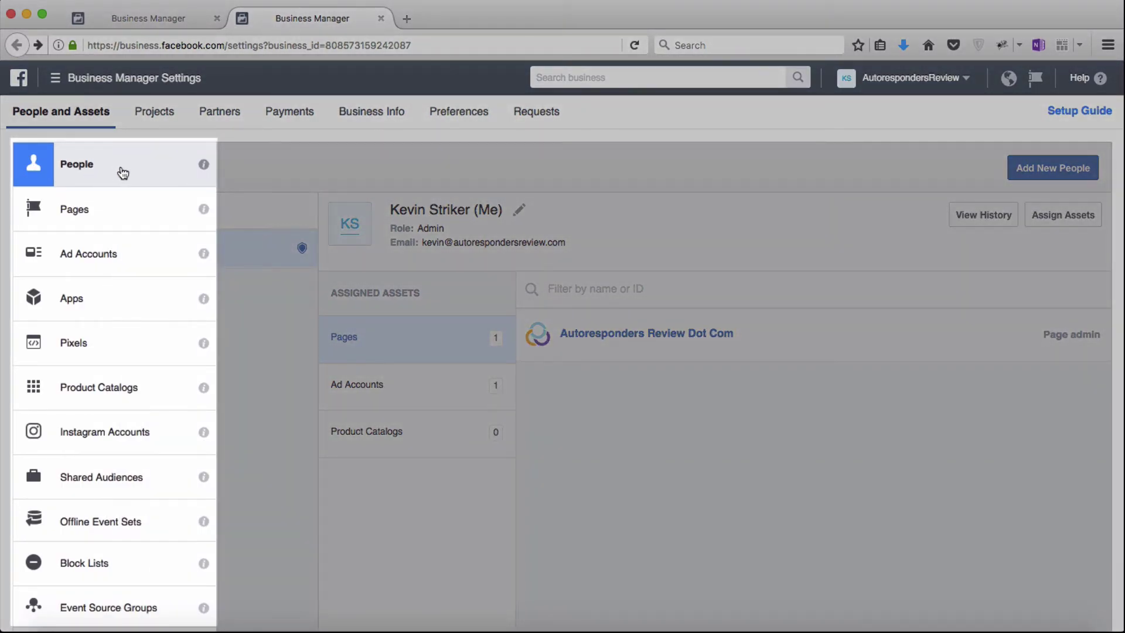
mouse_move(205, 170)
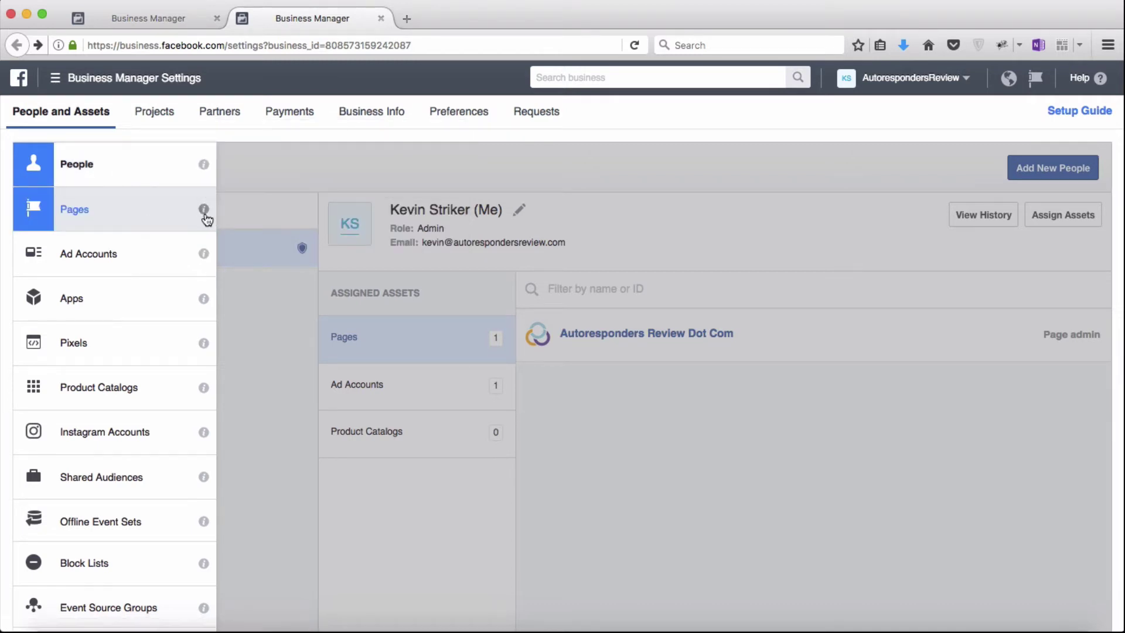
mouse_move(205, 218)
mouse_move(206, 257)
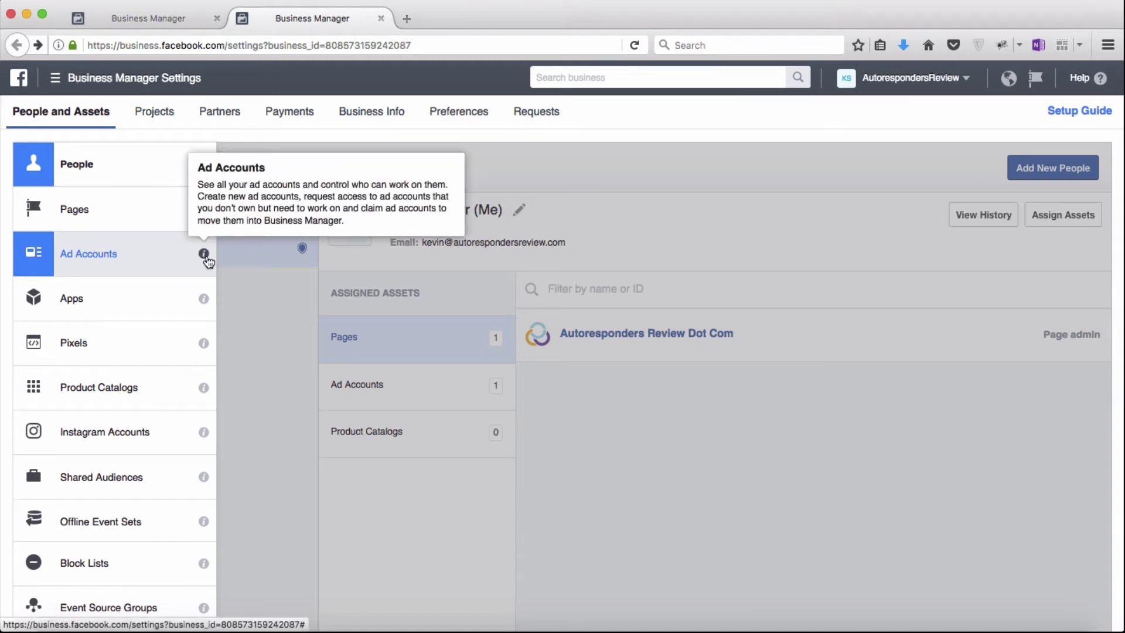
mouse_move(203, 346)
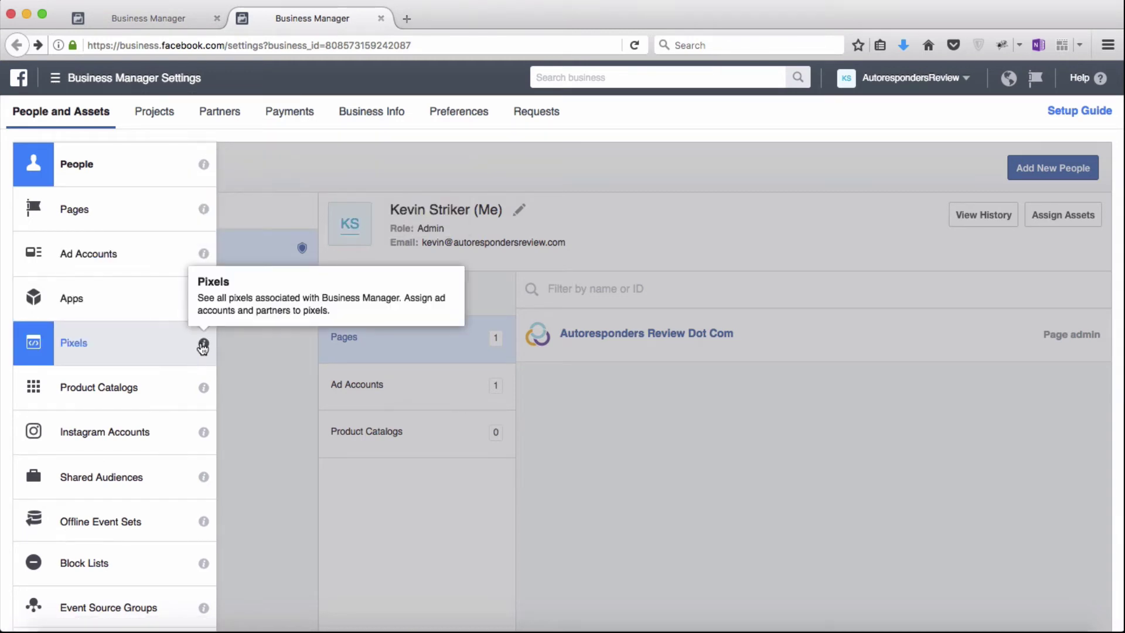
left_click(122, 218)
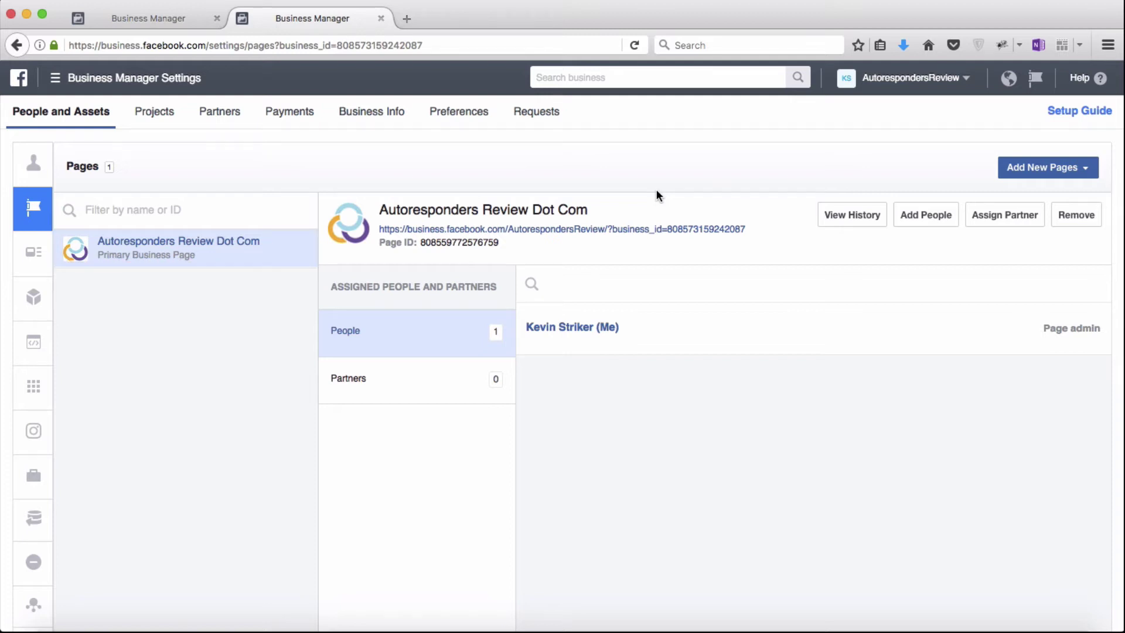
Claim the page facebook.com/truliftdigital, picking Tru Lift Digital Marketing from the suggestions
left_click(1084, 169)
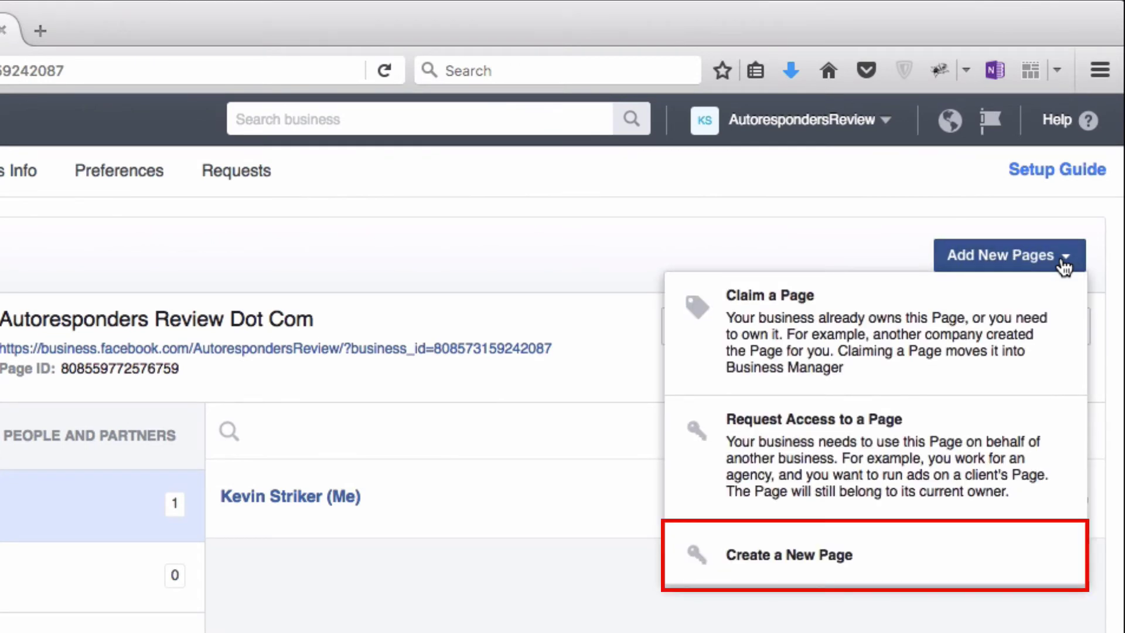
left_click(975, 331)
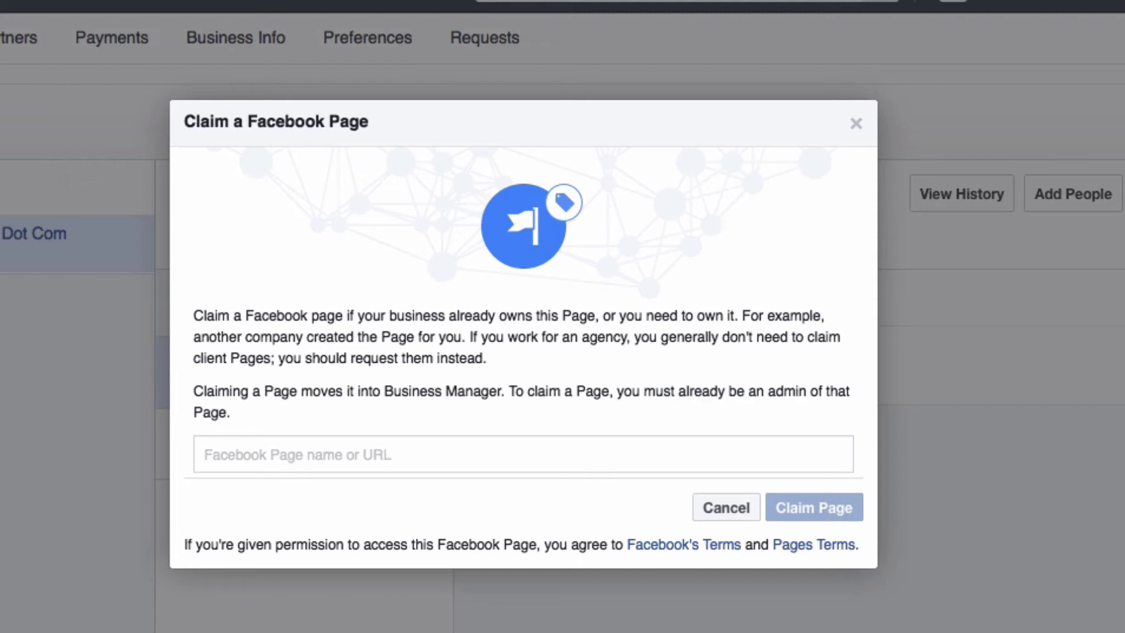
left_click(568, 449)
type("facebook.com")
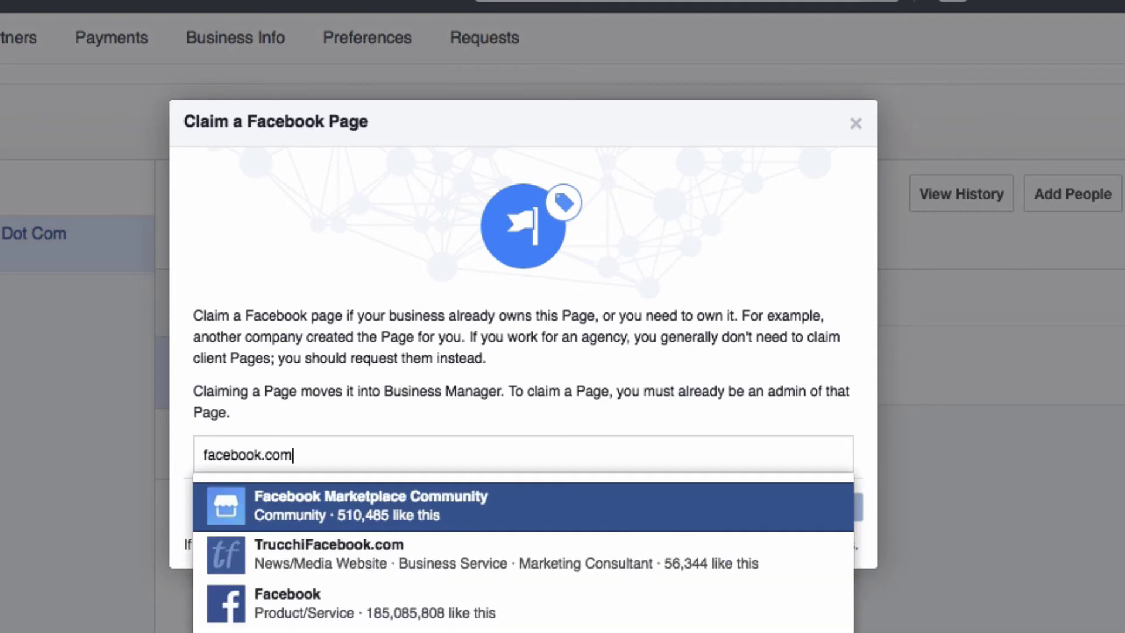
type("/truliftdigital")
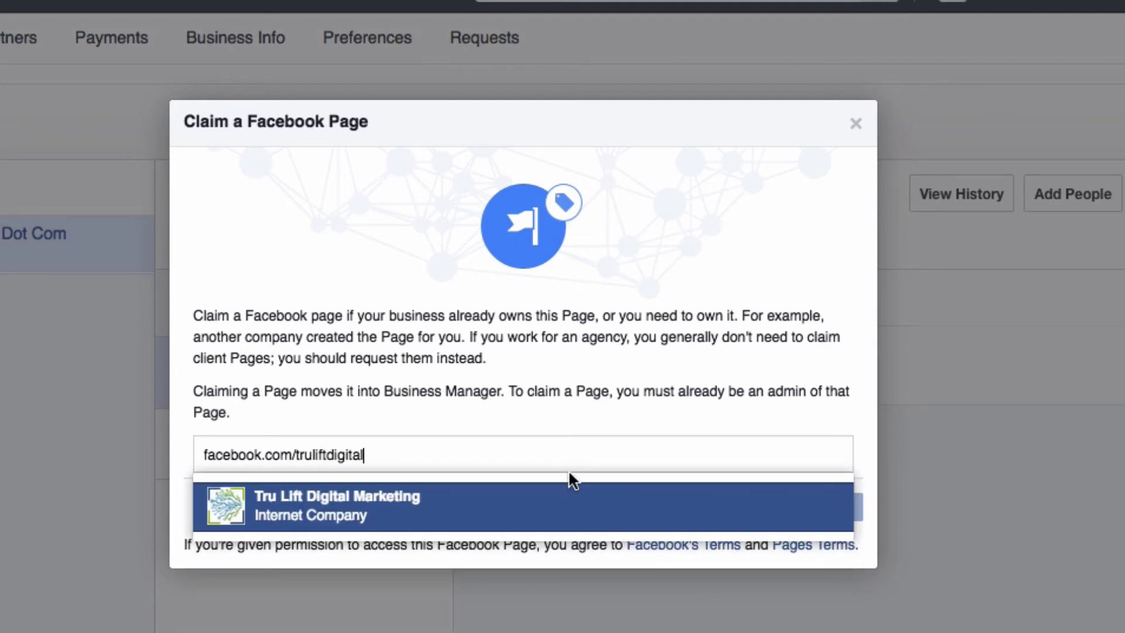
left_click(525, 513)
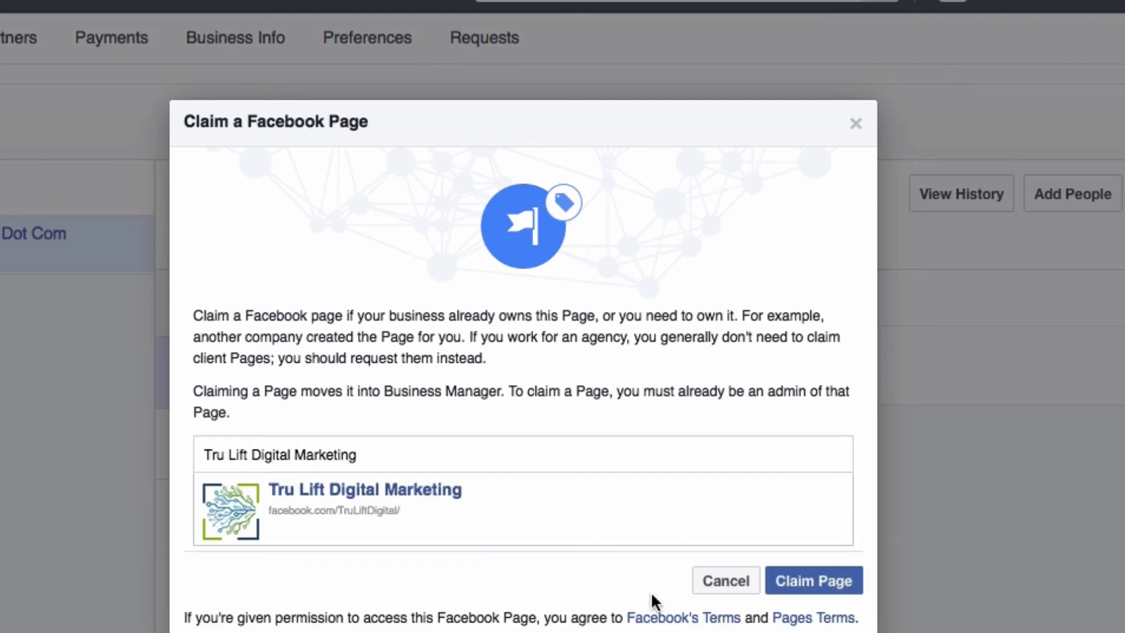
left_click(813, 582)
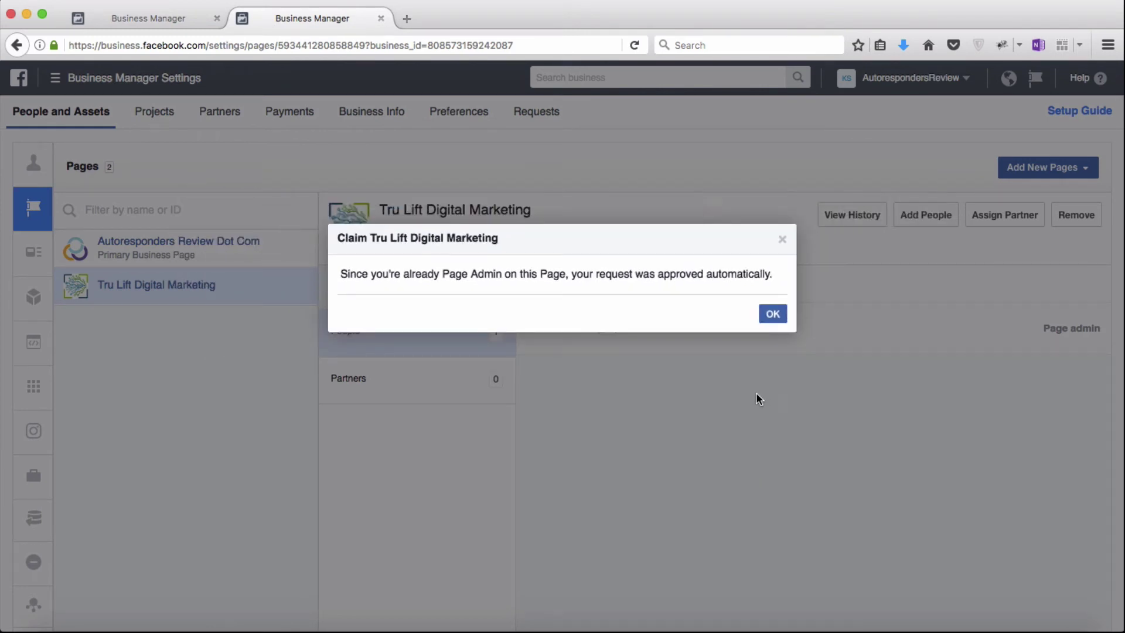
Acknowledge the approved claim to view the Tru Lift Digital Marketing page details
left_click(773, 315)
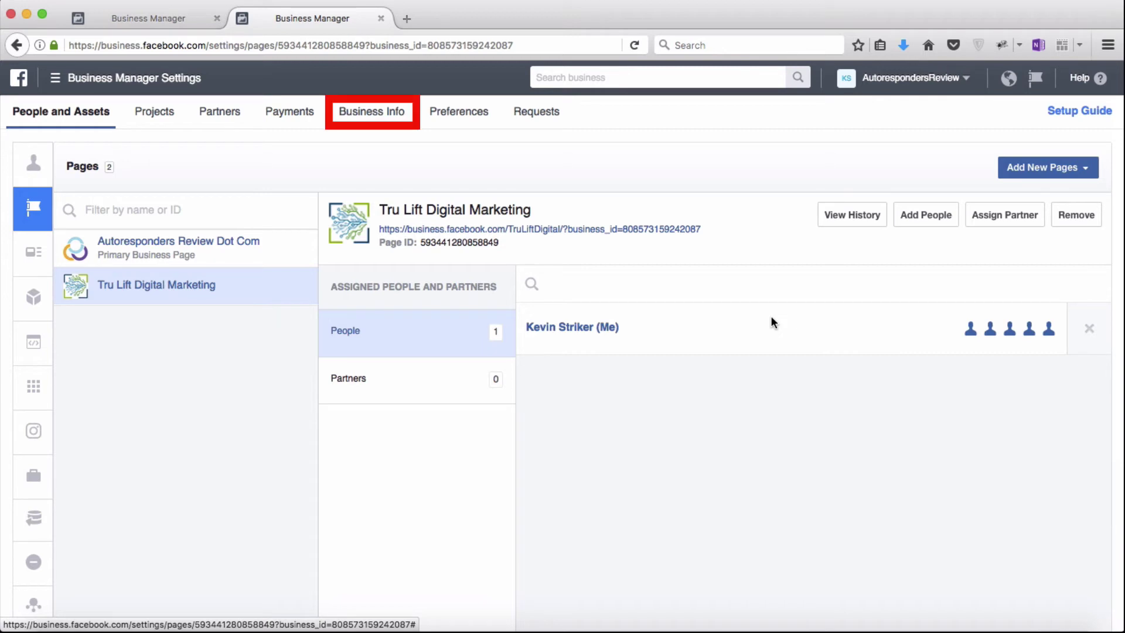
In Business Info, set Tru Lift Digital Marketing as the primary Page
left_click(366, 114)
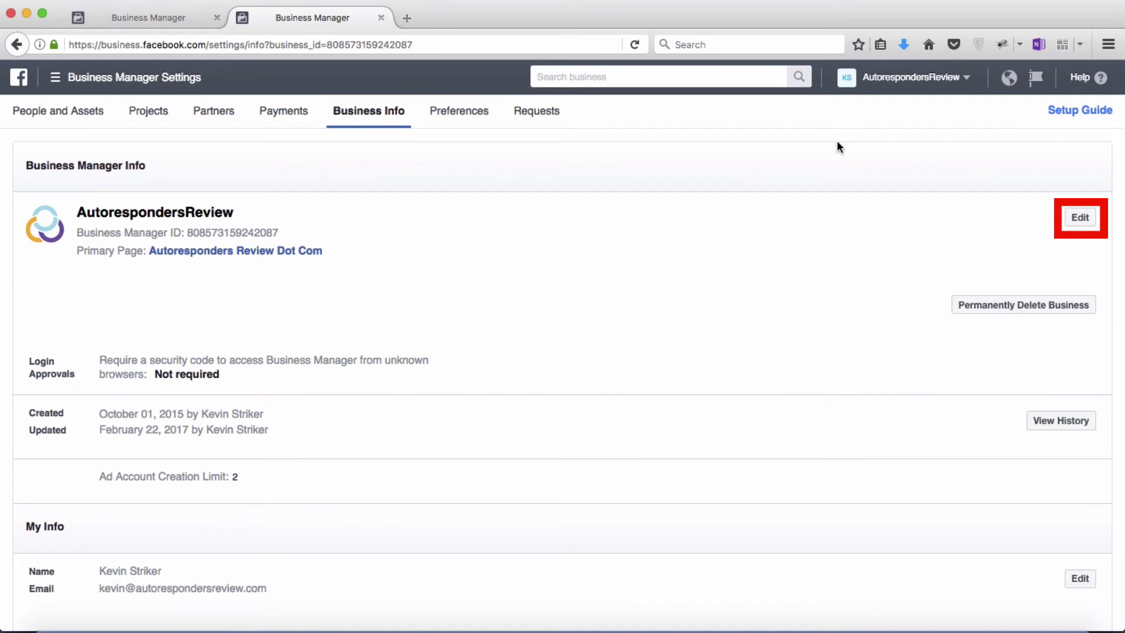
left_click(1080, 217)
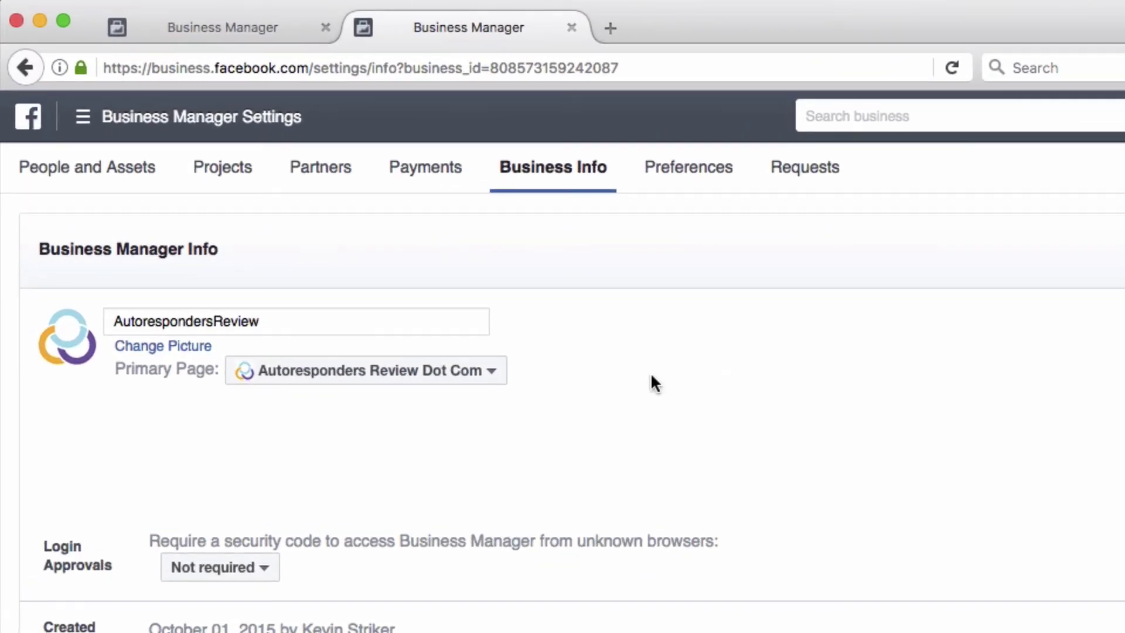
left_click(494, 377)
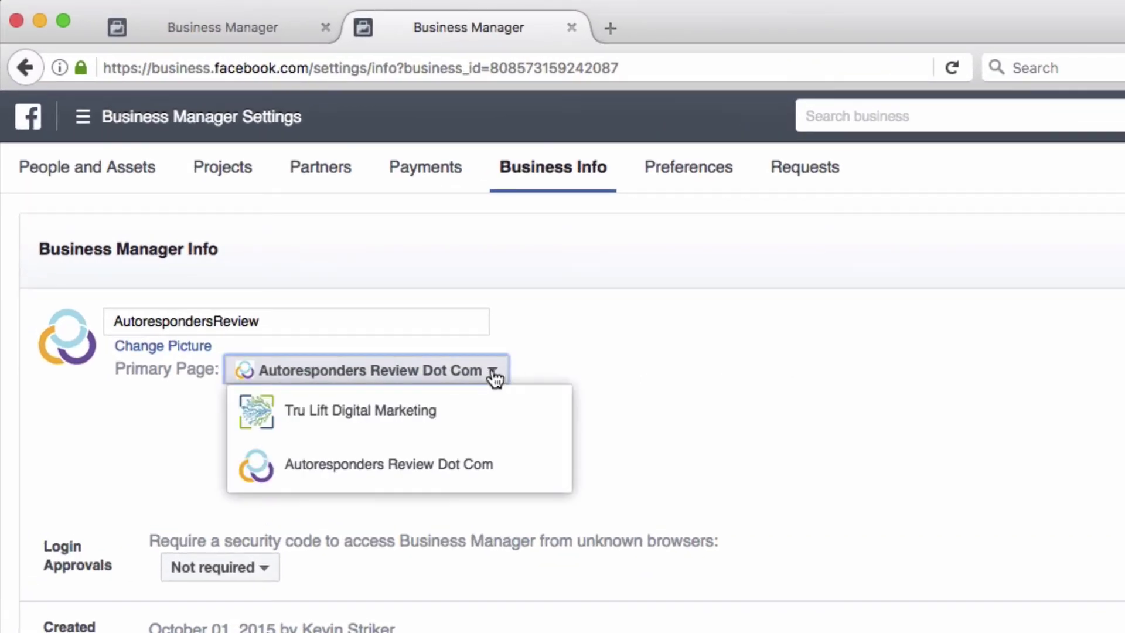
left_click(430, 420)
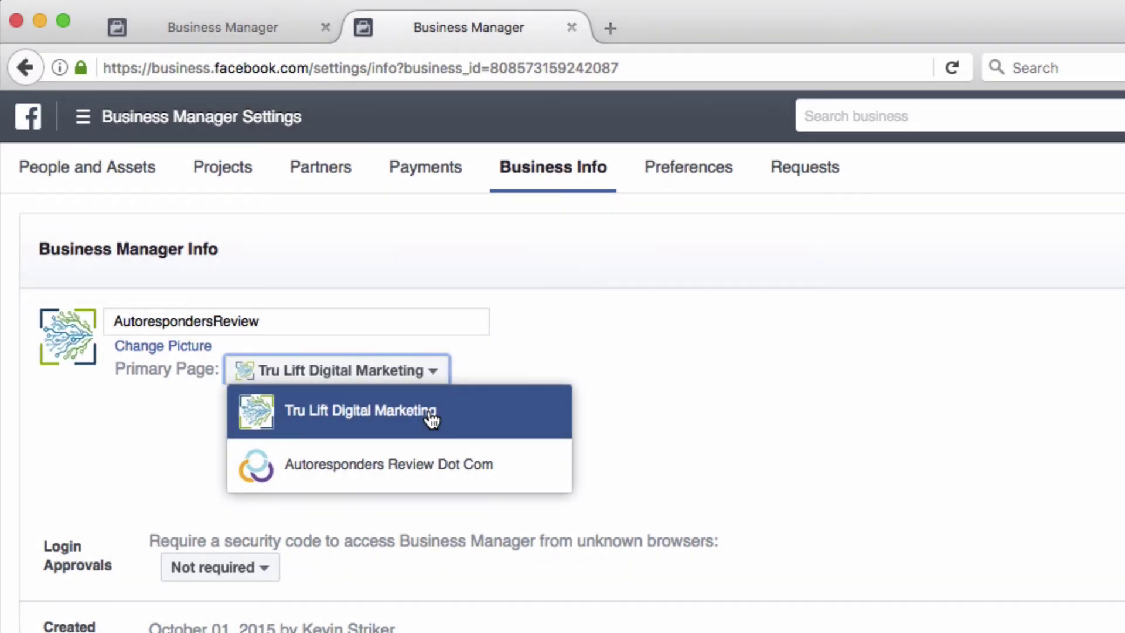
left_click(431, 417)
Replace the business name with 'Tru Lift Digital Marketing' and save the changes
left_click(337, 314)
left_click_drag(337, 314, 110, 319)
type("Tru Lift Digital Marke")
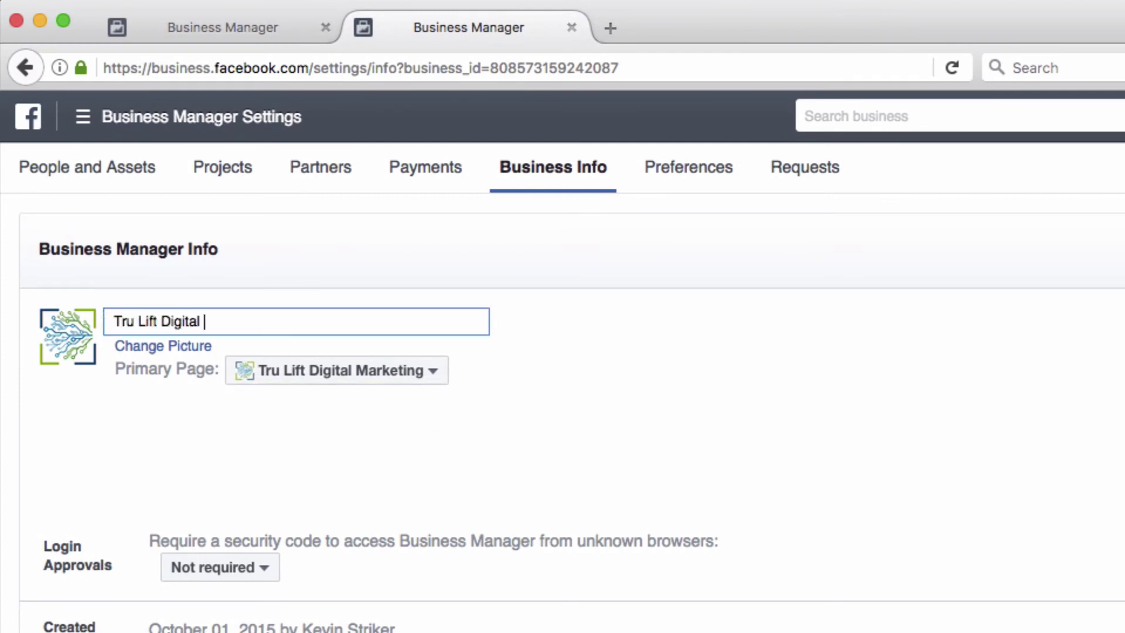
type("ting")
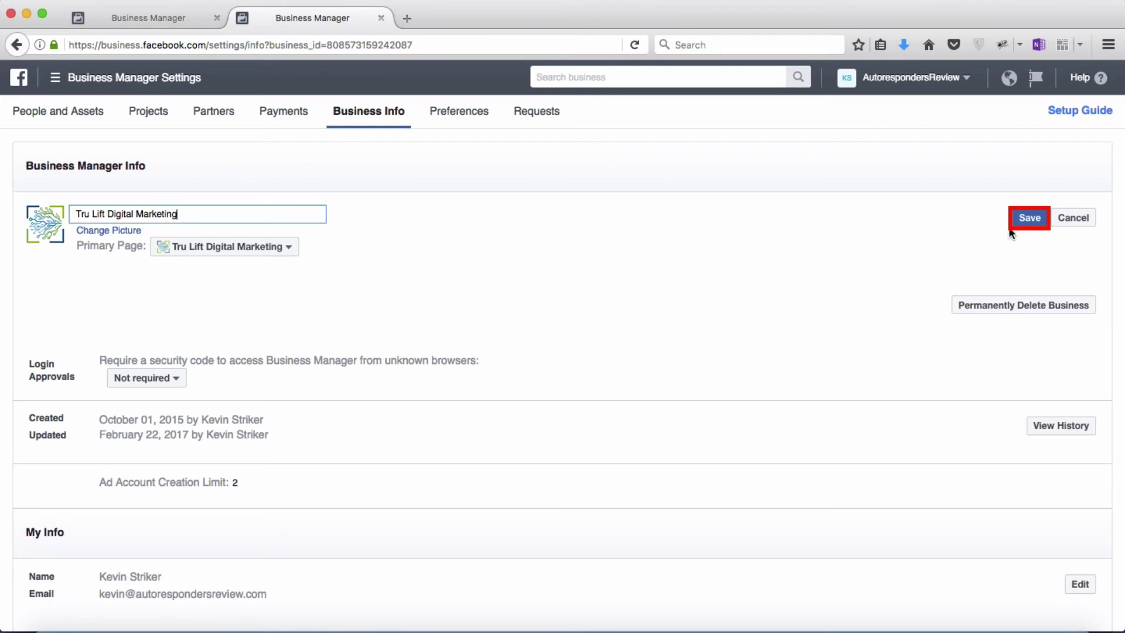
left_click(1025, 221)
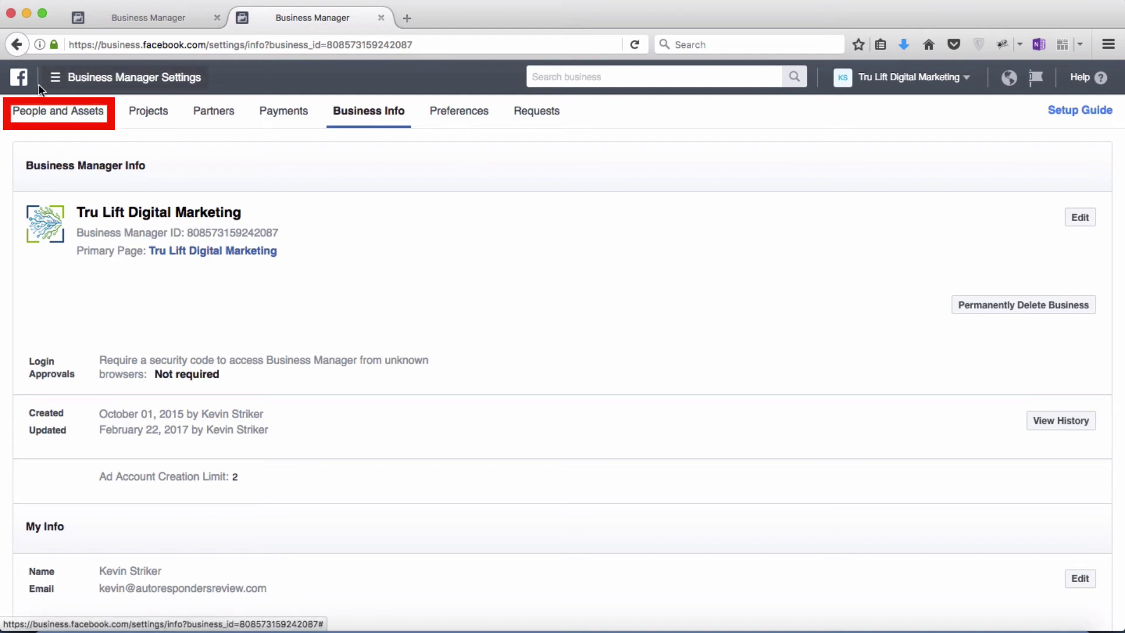
Go to People and Assets > Ad Accounts and show the Add New Ad Accounts options
left_click(38, 114)
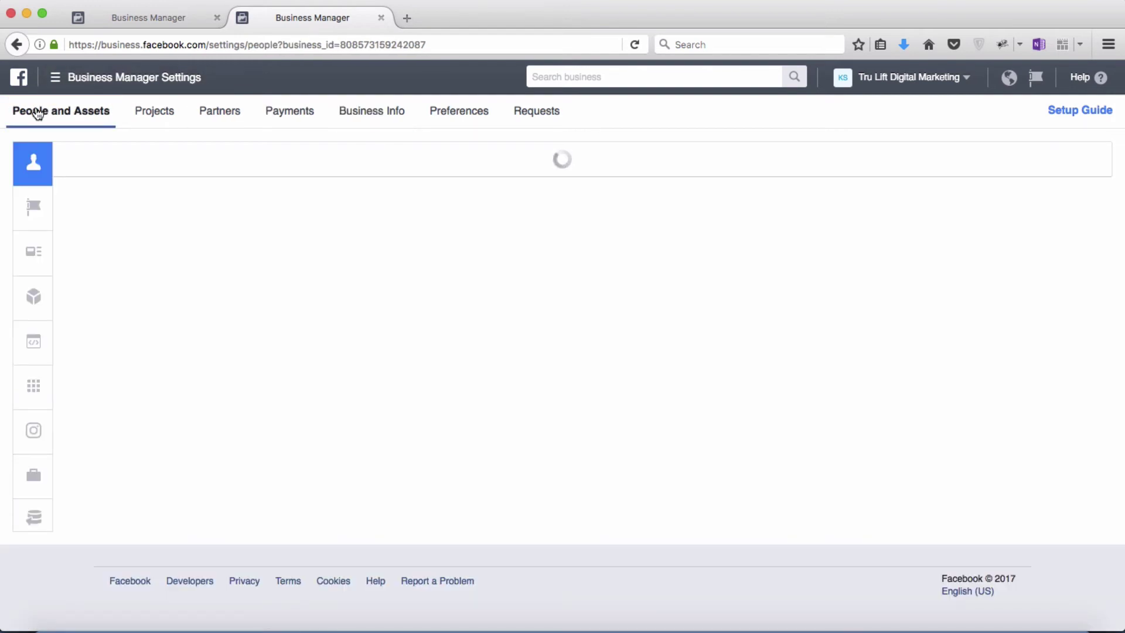
mouse_move(38, 184)
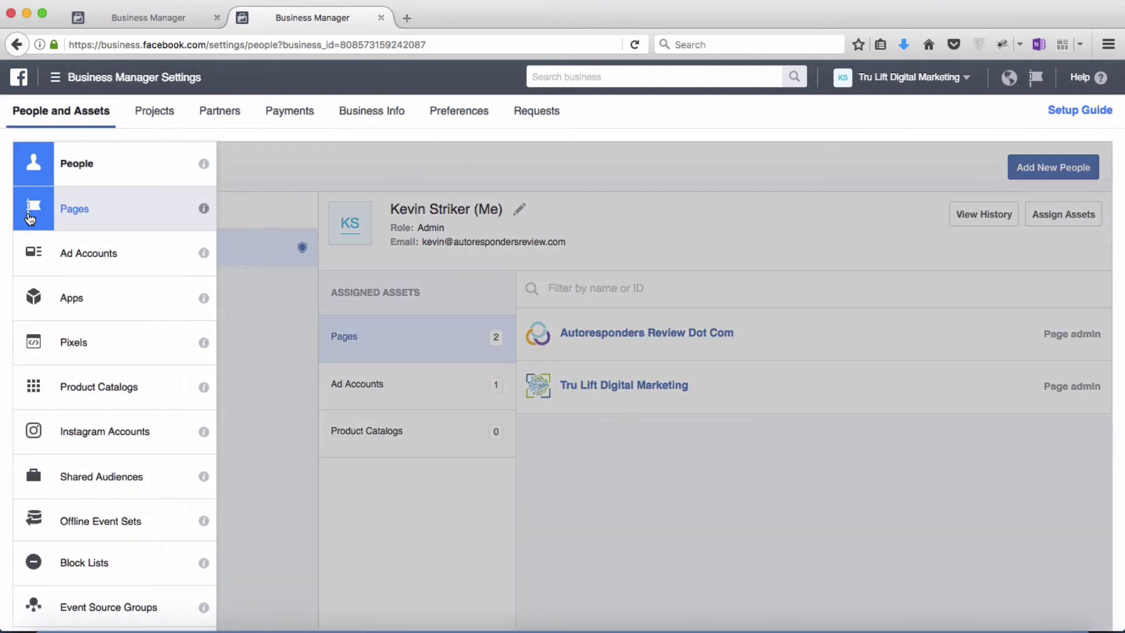
left_click(66, 216)
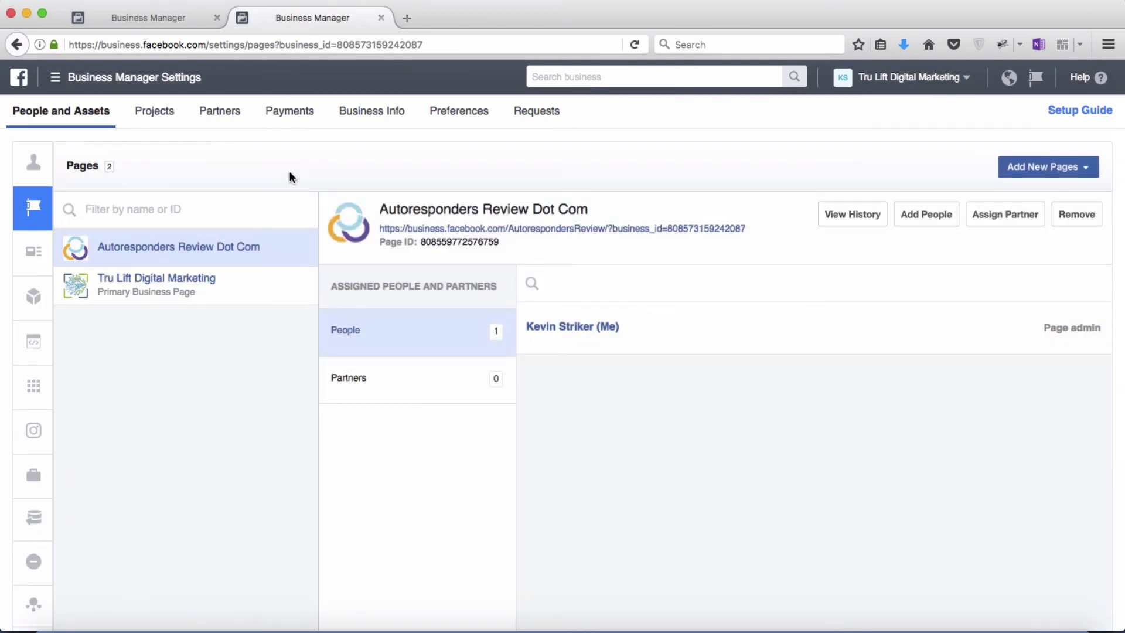
mouse_move(38, 267)
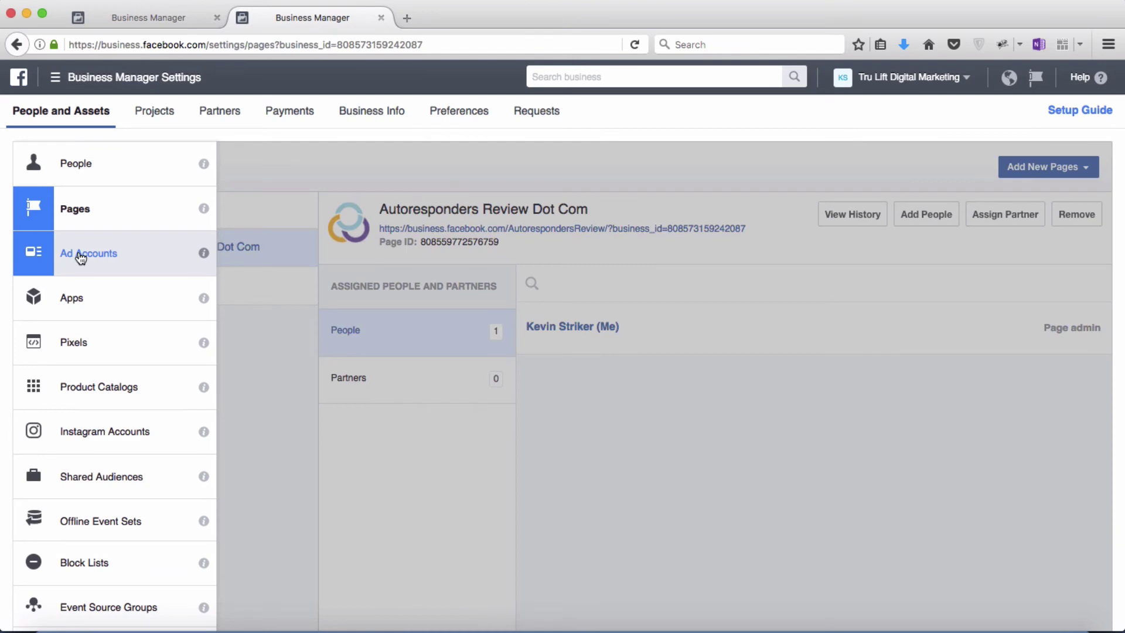
left_click(80, 258)
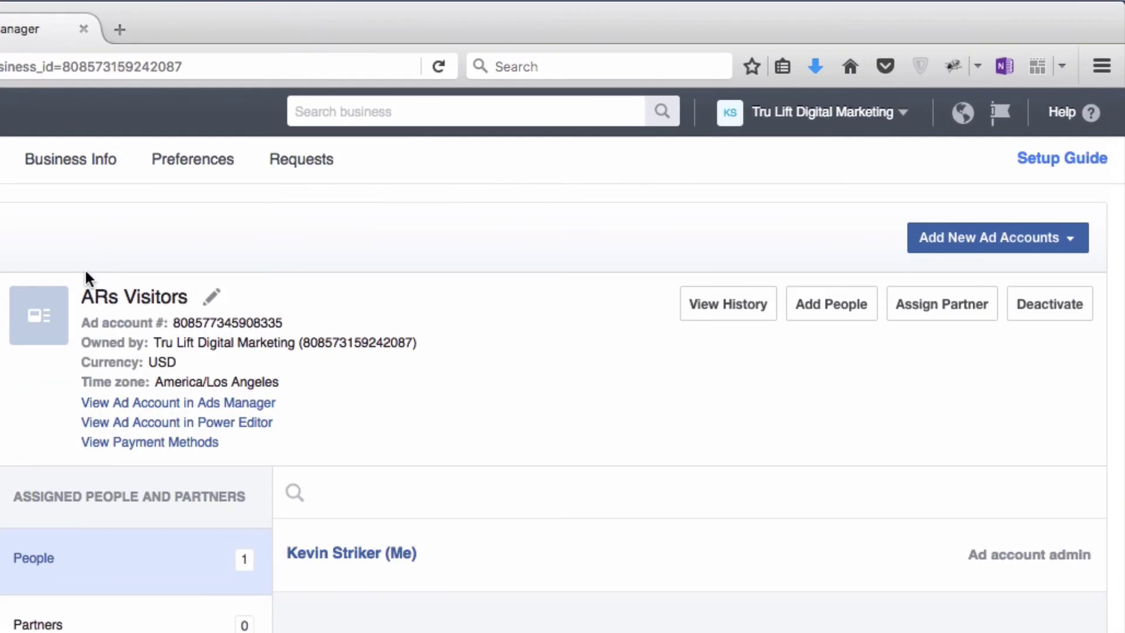
left_click(1073, 249)
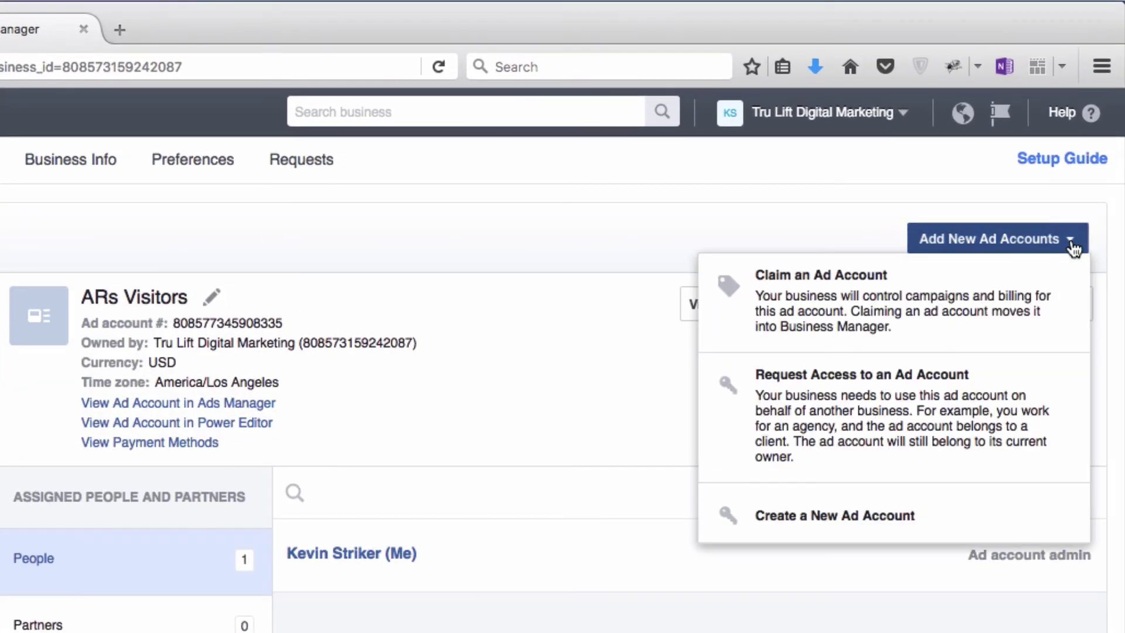
Create a new ad account named 'Tru Lift Ad Acct' and skip adding people
left_click(856, 518)
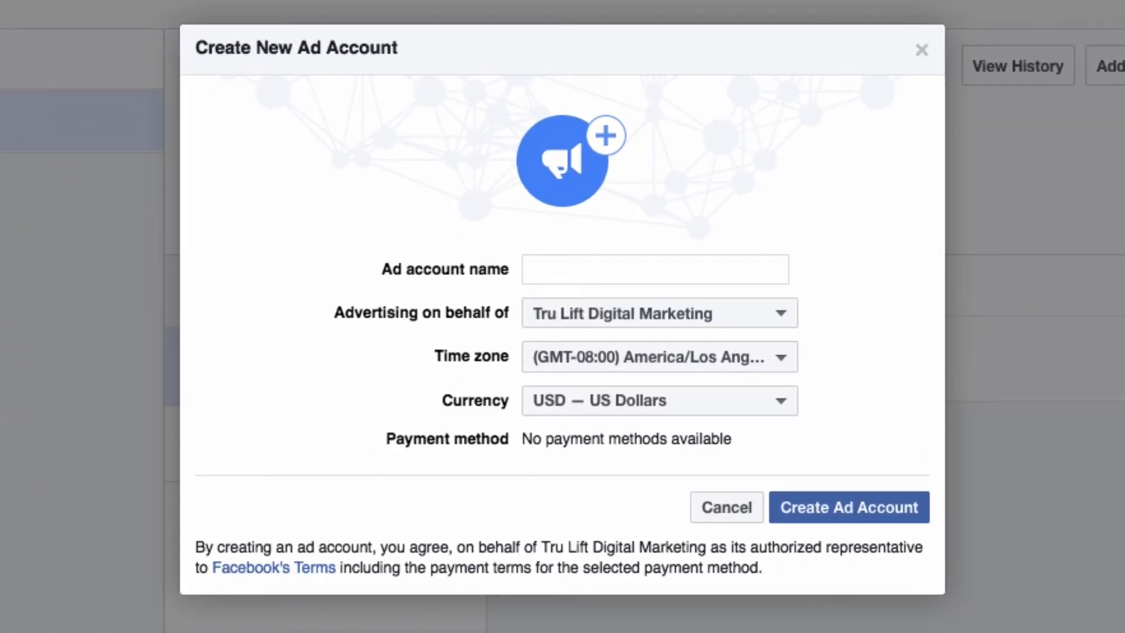
left_click(631, 265)
type("Tru Lift Ad Acct")
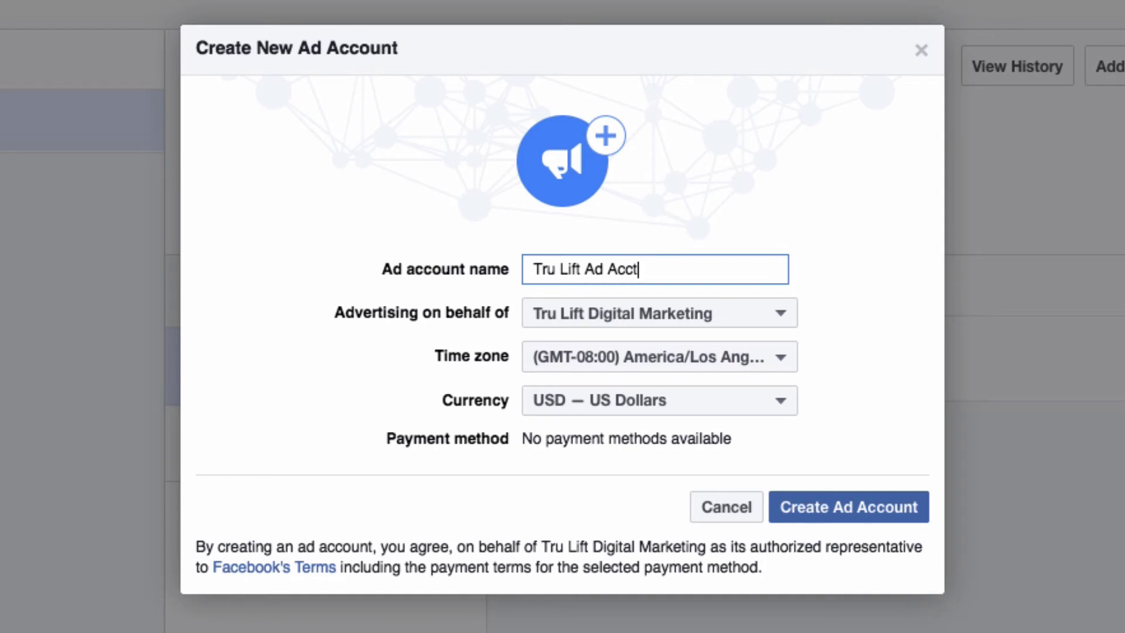
left_click(817, 511)
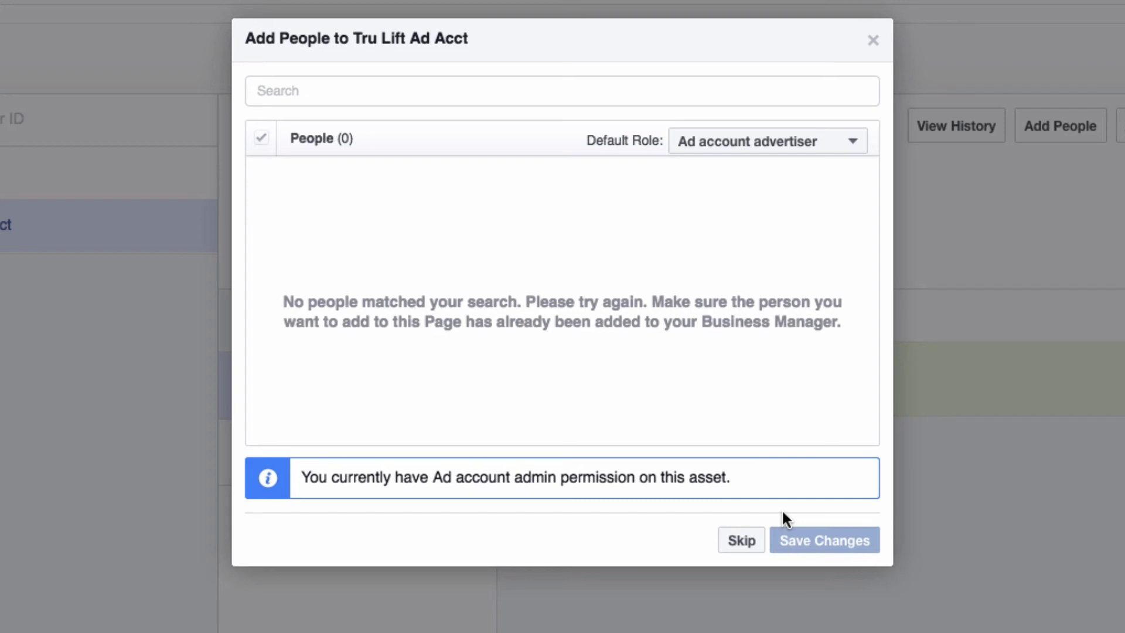
left_click(736, 541)
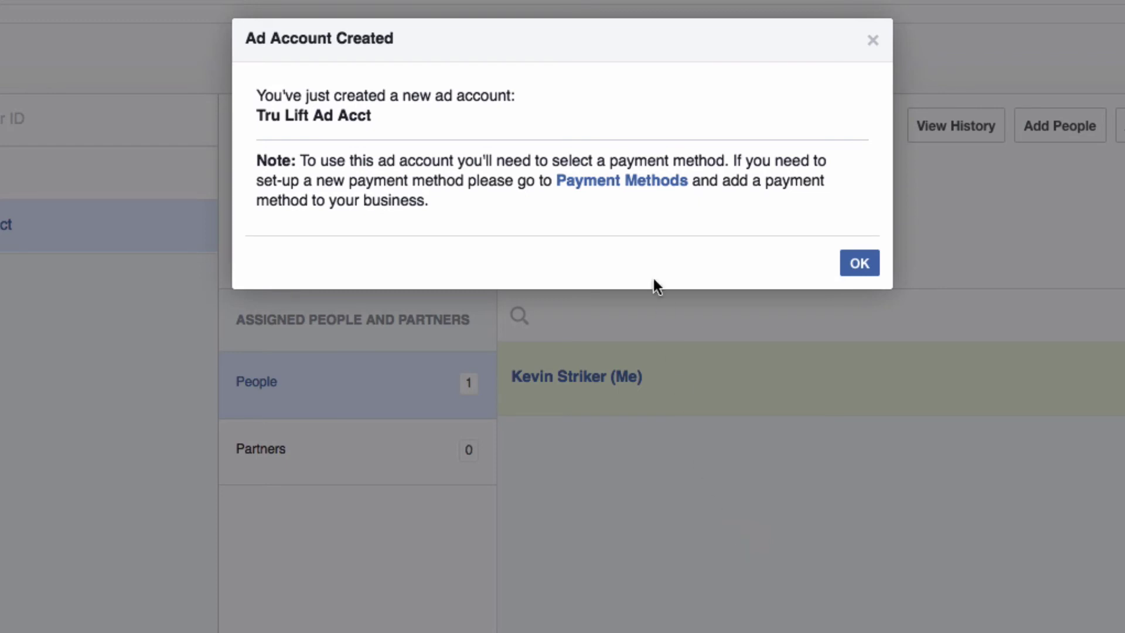
Add a VISA card under Payment Methods, then go back to People and Assets
left_click(644, 194)
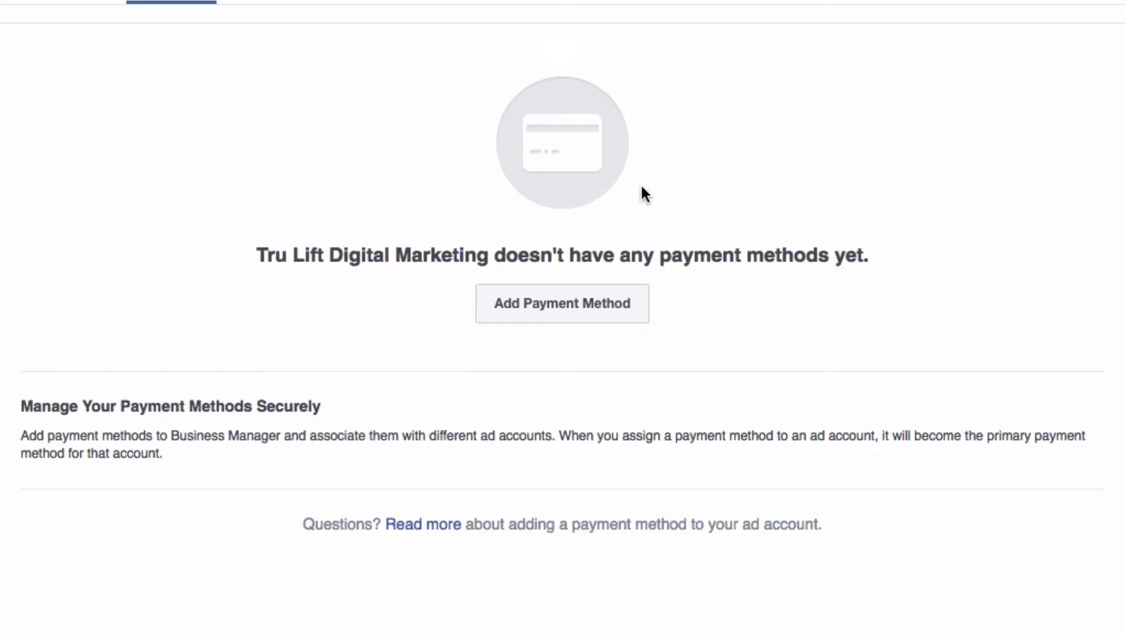
left_click(596, 298)
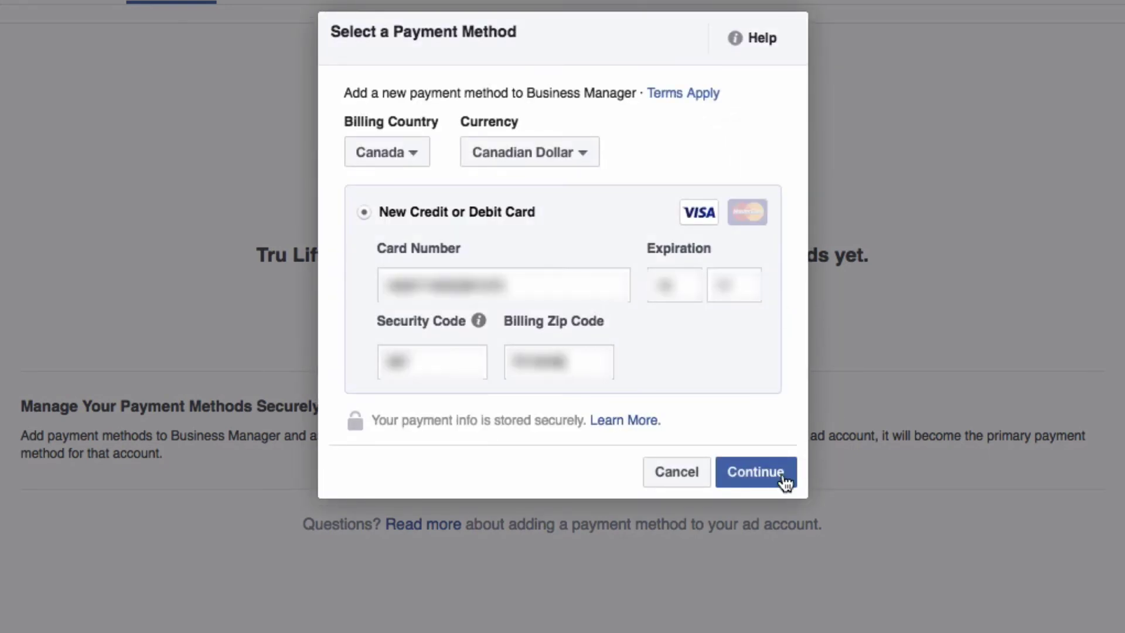
left_click(776, 474)
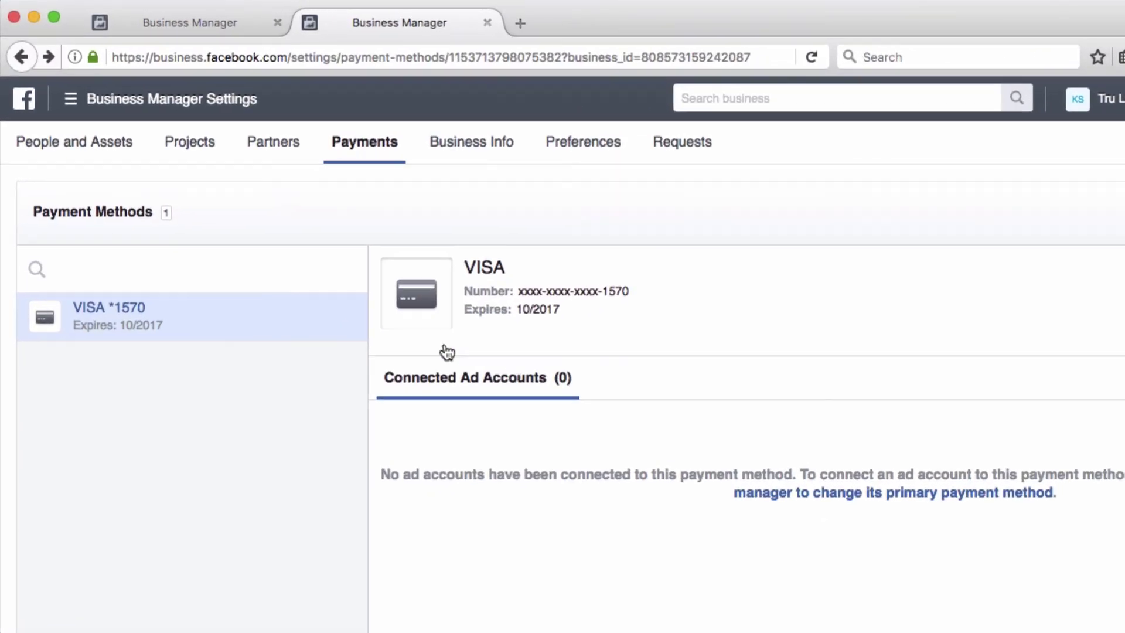
left_click(89, 153)
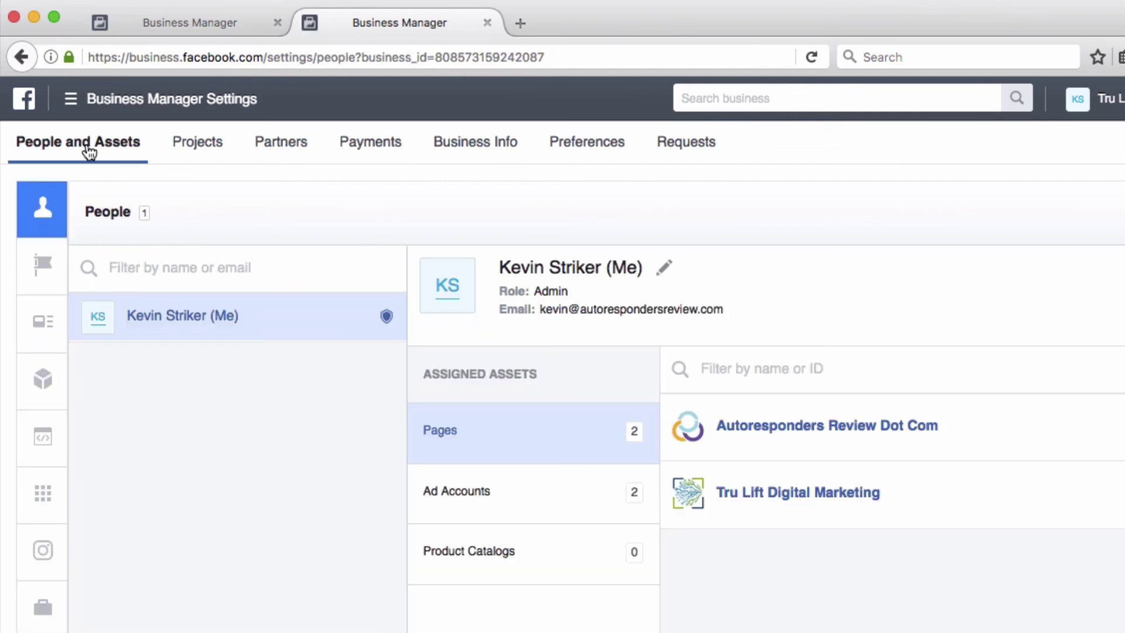
Select Tru Lift Ad Acct from the Ad Accounts list and view it in Ads Manager
mouse_move(43, 322)
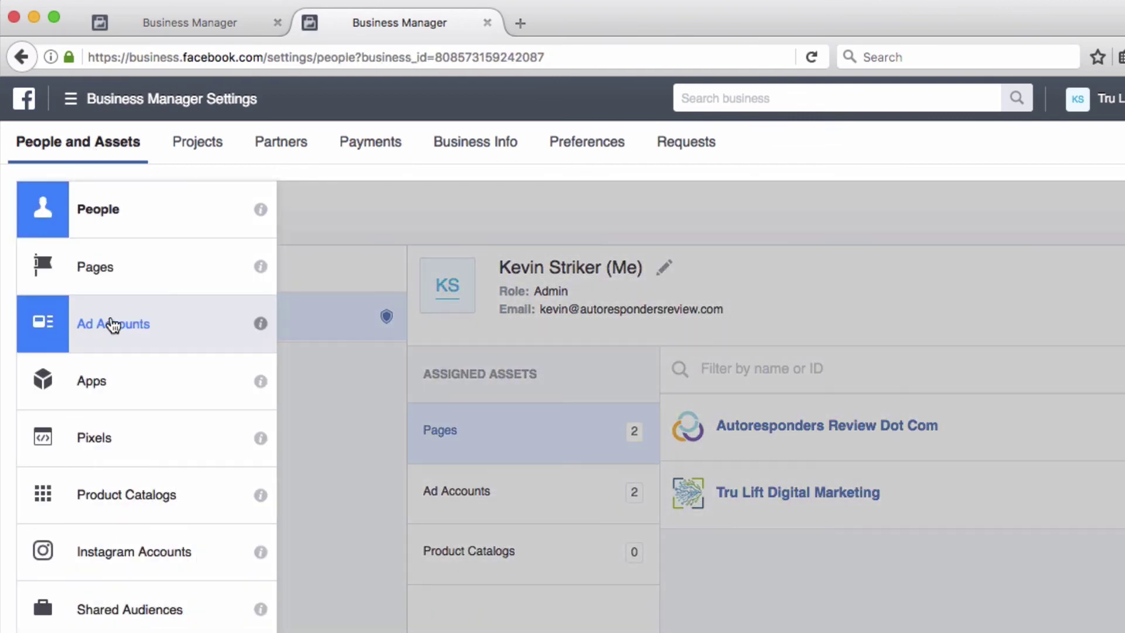
left_click(112, 325)
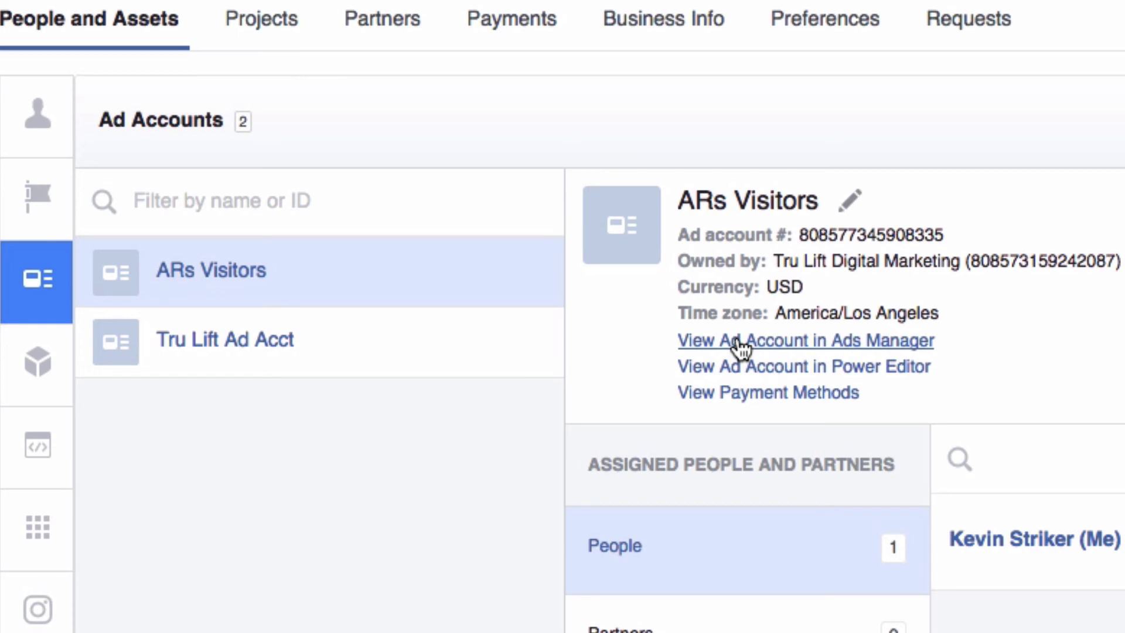
left_click(273, 346)
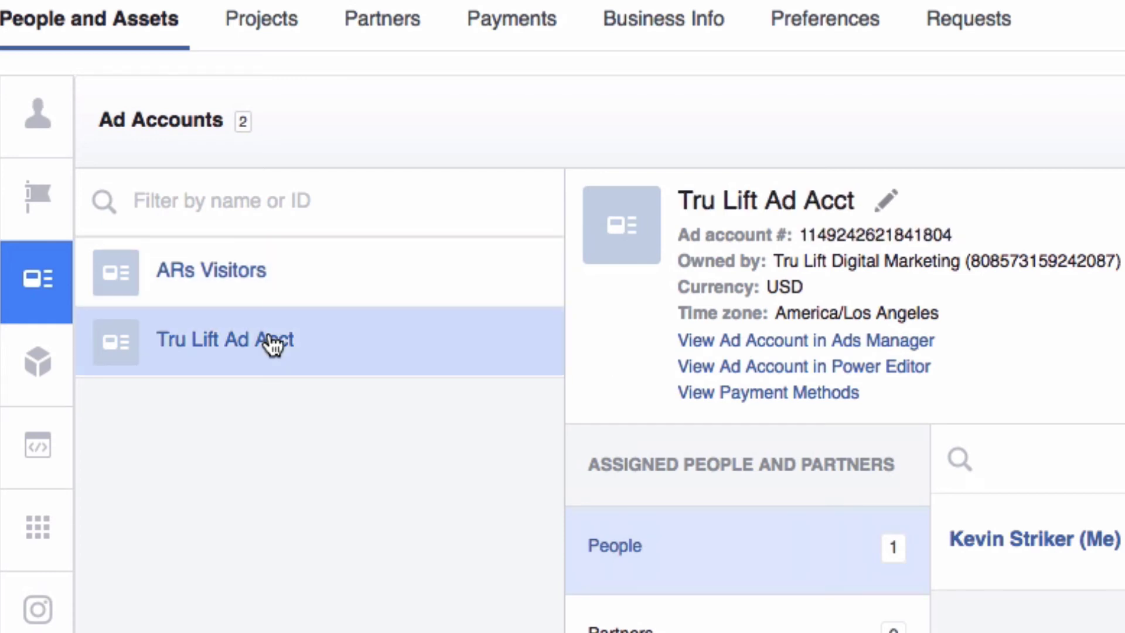
left_click(751, 347)
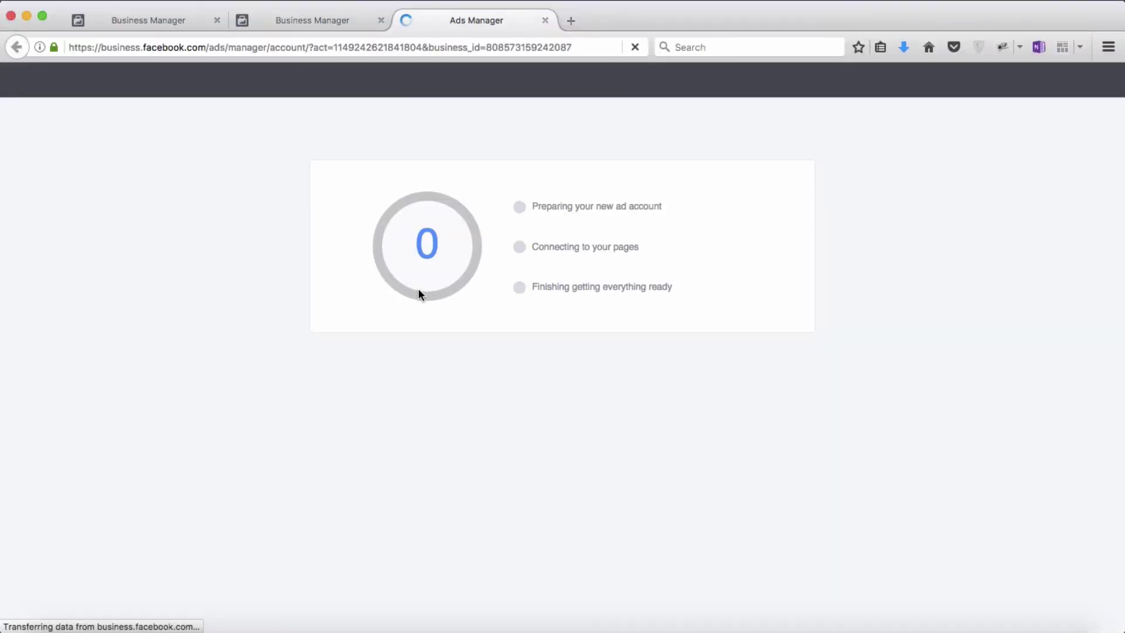